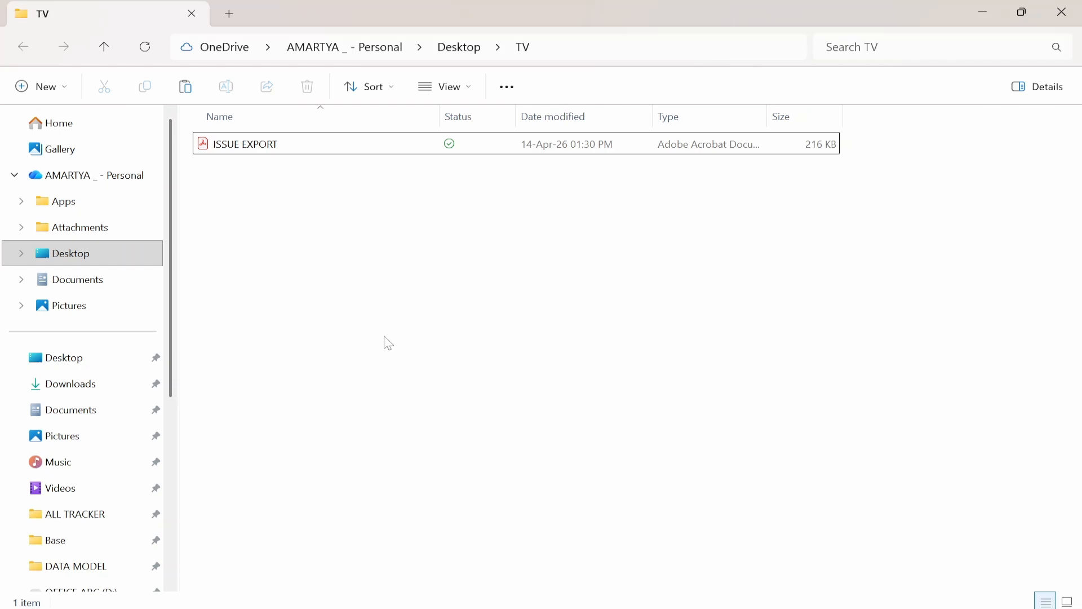
- Create a new Excel worksheet named ISSUE EXPORT in the TV folder and open it
{"action": "left_click", "coordinate": [280, 144]}
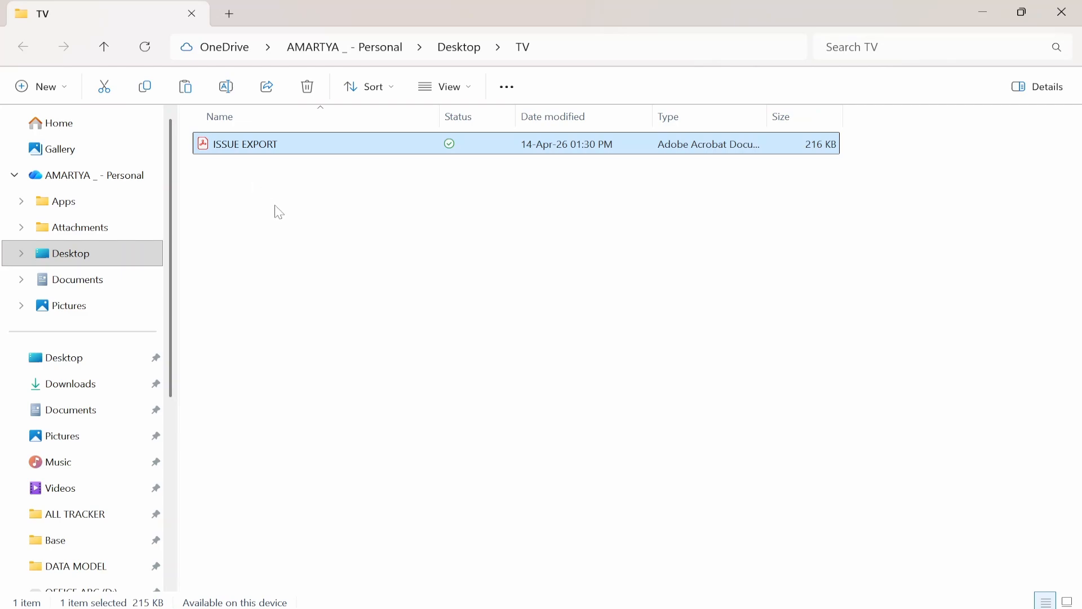
{"action": "left_click", "coordinate": [243, 187]}
{"action": "right_click", "coordinate": [242, 184]}
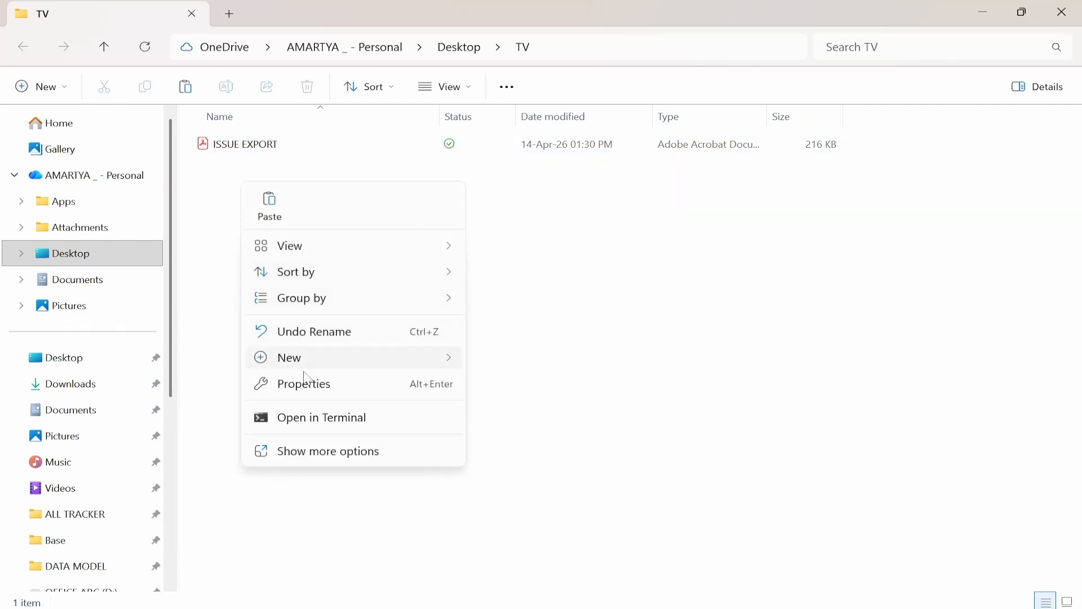
{"action": "mouse_move", "coordinate": [346, 366]}
{"action": "left_click", "coordinate": [541, 307]}
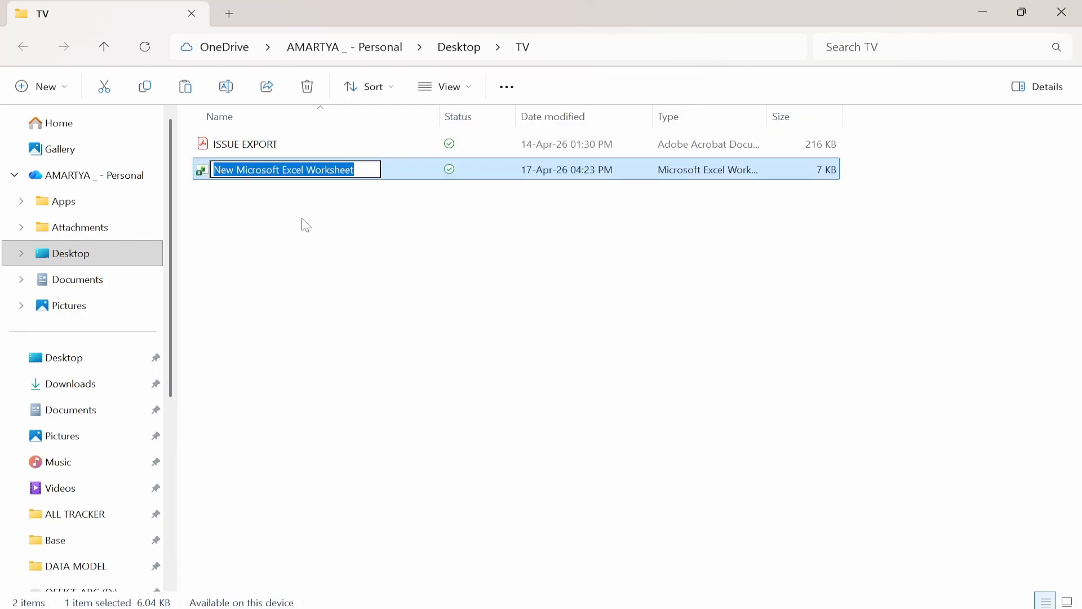
{"action": "type", "text": "ISSUE EXPORT"}
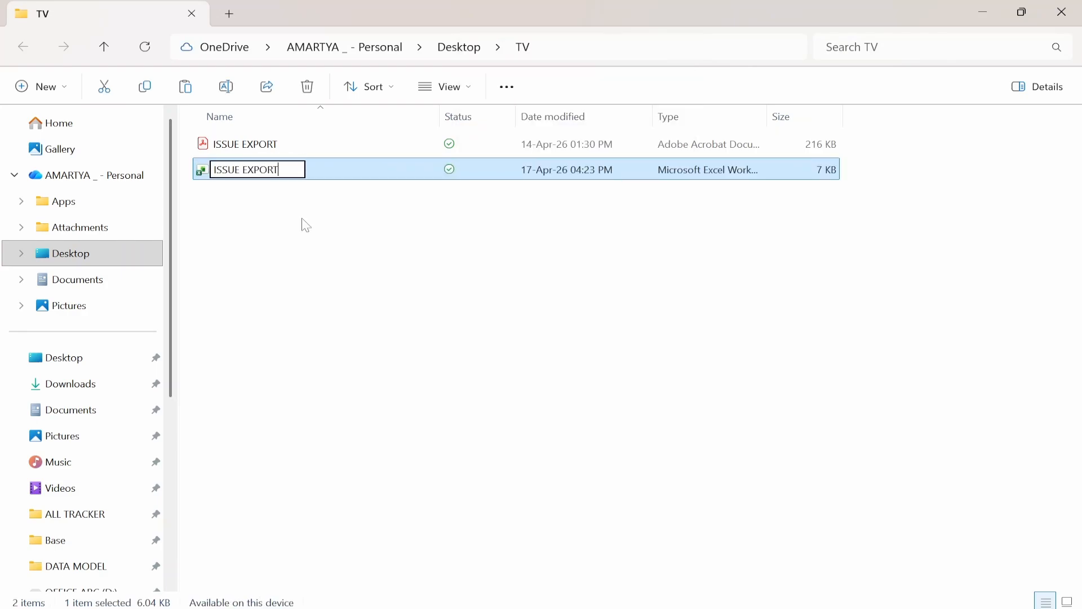
{"action": "key", "text": "Return"}
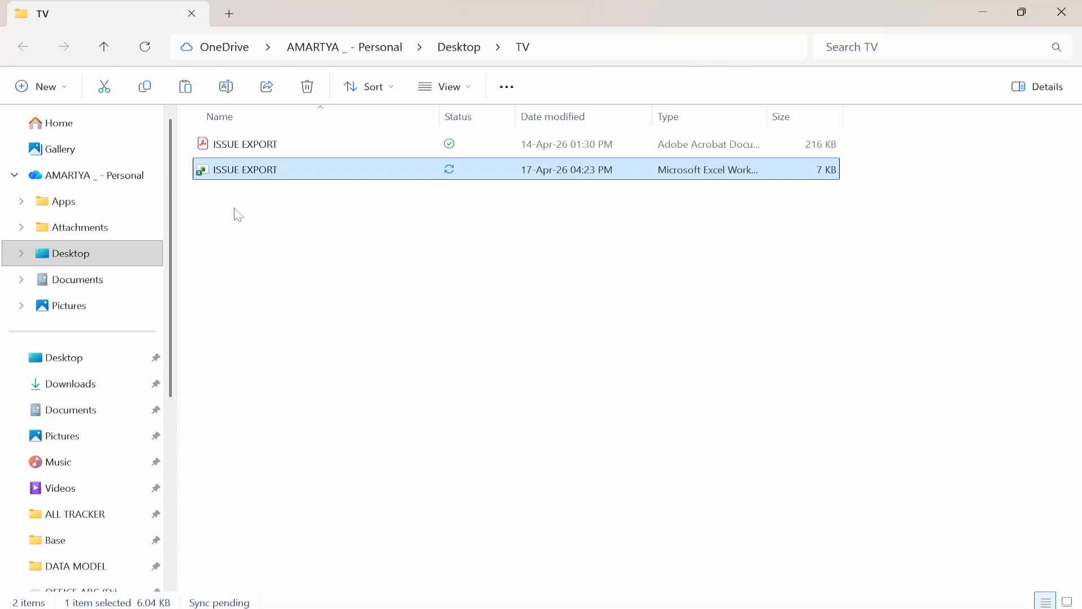
{"action": "double_click", "coordinate": [265, 178]}
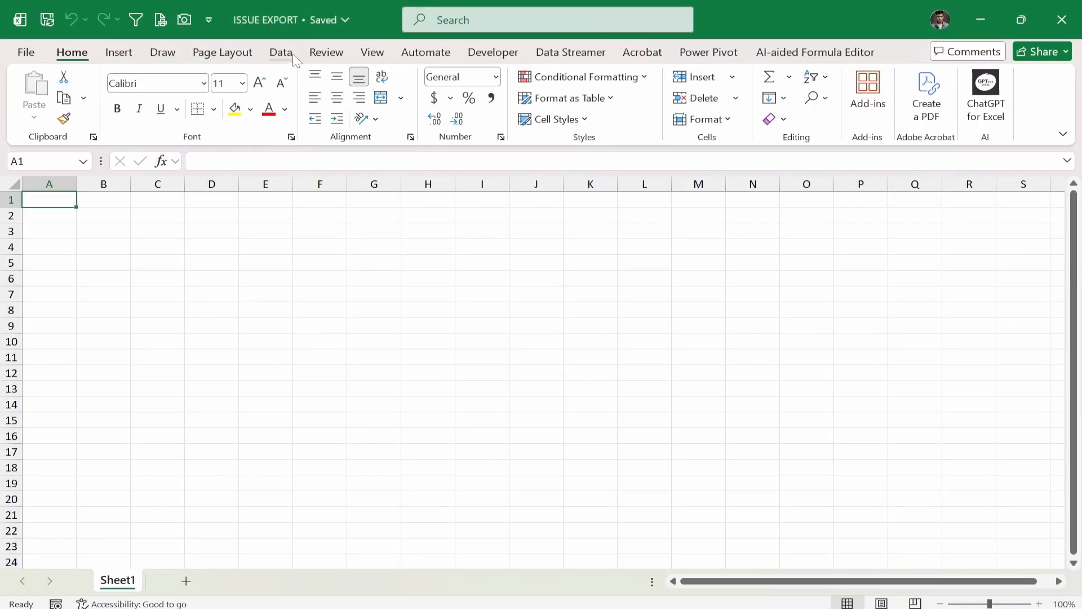
- Import data from the ISSUE EXPORT PDF file in the Desktop's TV folder
{"action": "left_click", "coordinate": [290, 53]}
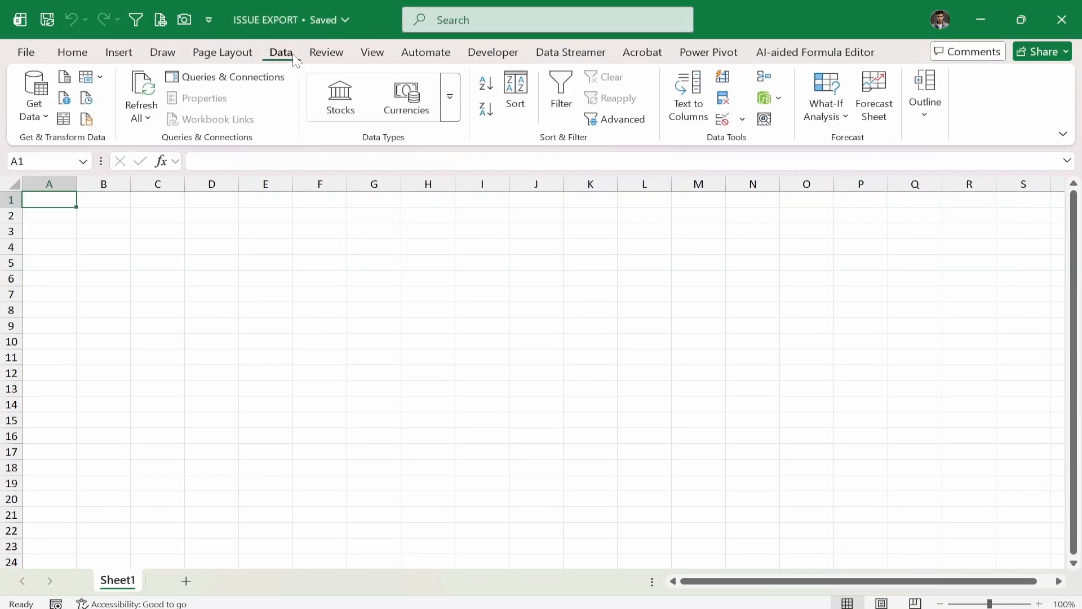
{"action": "left_click", "coordinate": [40, 113]}
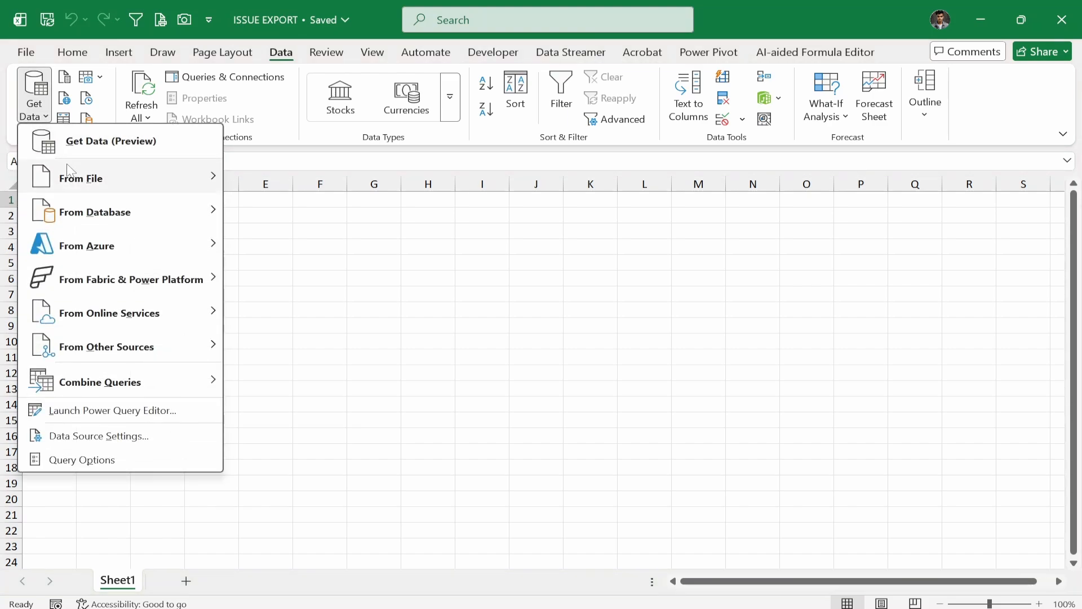
{"action": "mouse_move", "coordinate": [91, 192]}
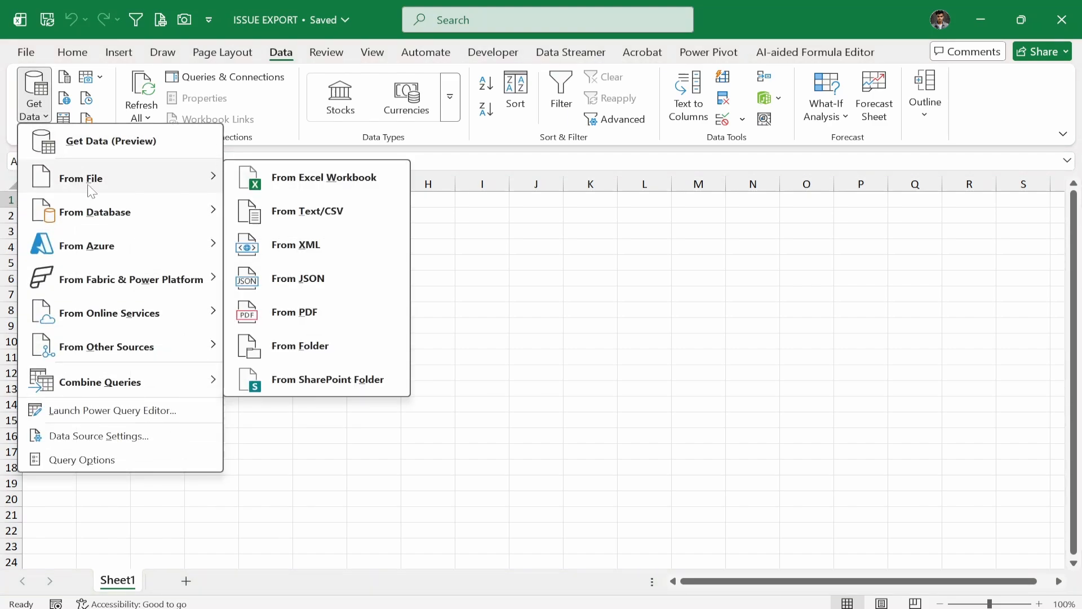
{"action": "left_click", "coordinate": [299, 314]}
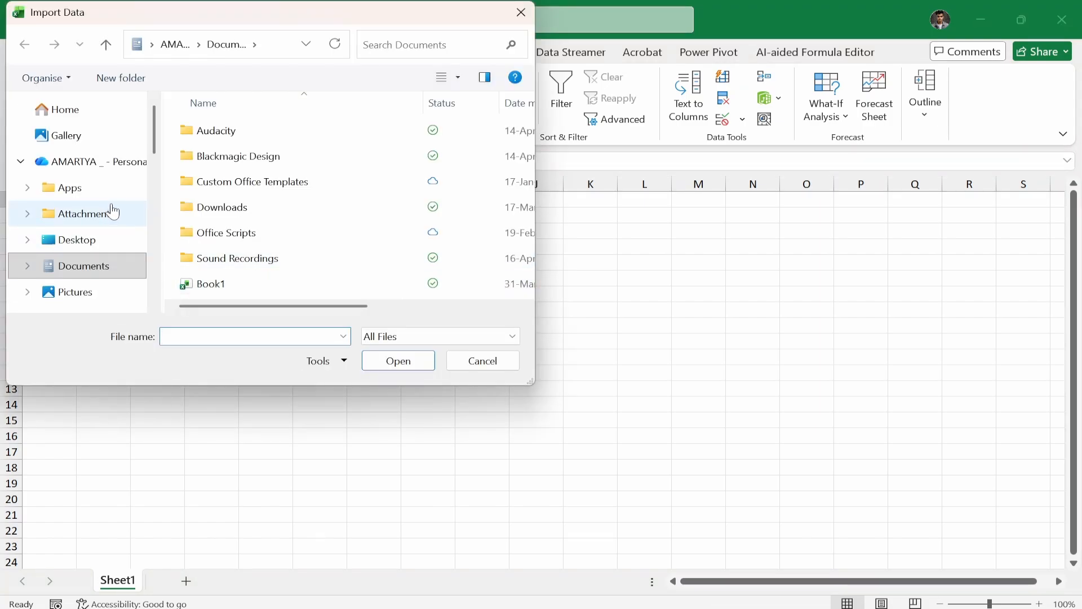
{"action": "scroll", "coordinate": [113, 211], "scroll_direction": "down", "scroll_amount": 2}
{"action": "left_click", "coordinate": [68, 182]}
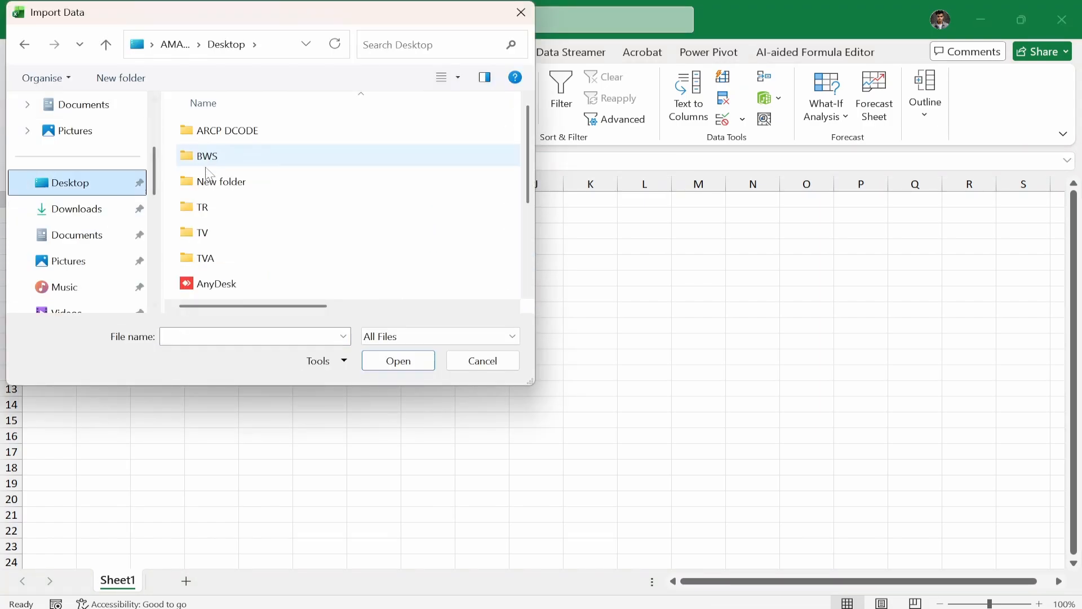
{"action": "double_click", "coordinate": [225, 244]}
{"action": "left_click", "coordinate": [236, 141]}
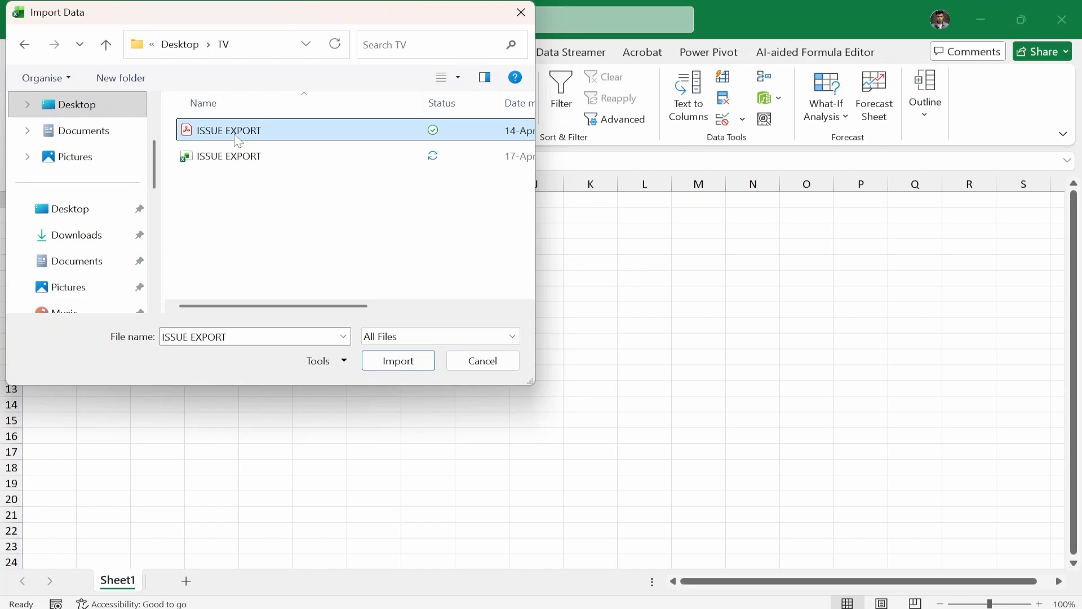
{"action": "left_click", "coordinate": [394, 363]}
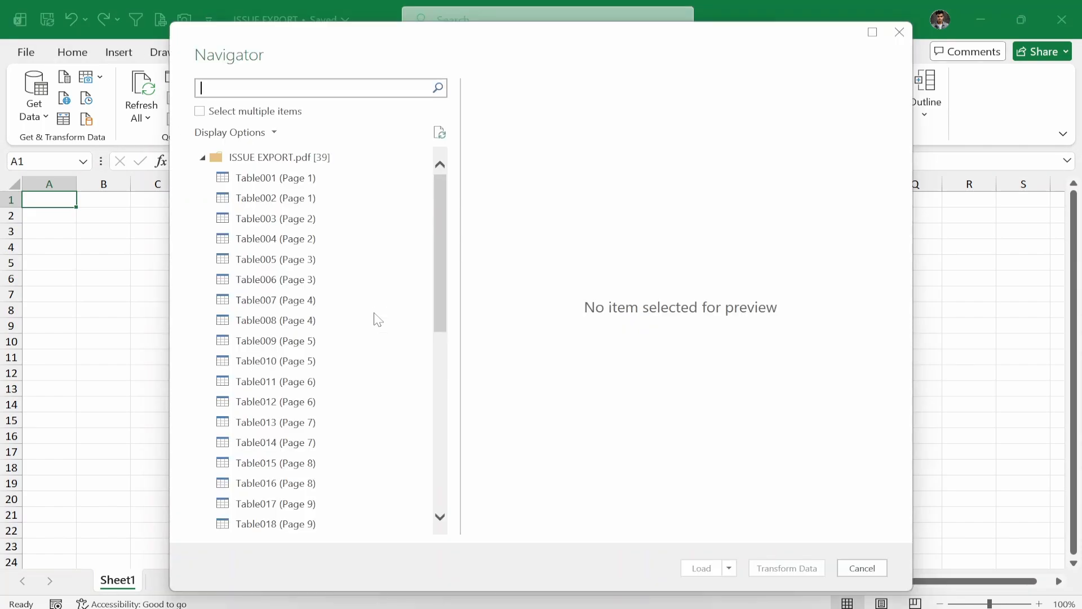
- Enable selecting multiple items and select all the PDF's tables from Table001 (Page 1) to Table026 (Page 13), leaving the Page items out
{"action": "left_click_drag", "start_coordinate": [437, 224], "coordinate": [455, 188]}
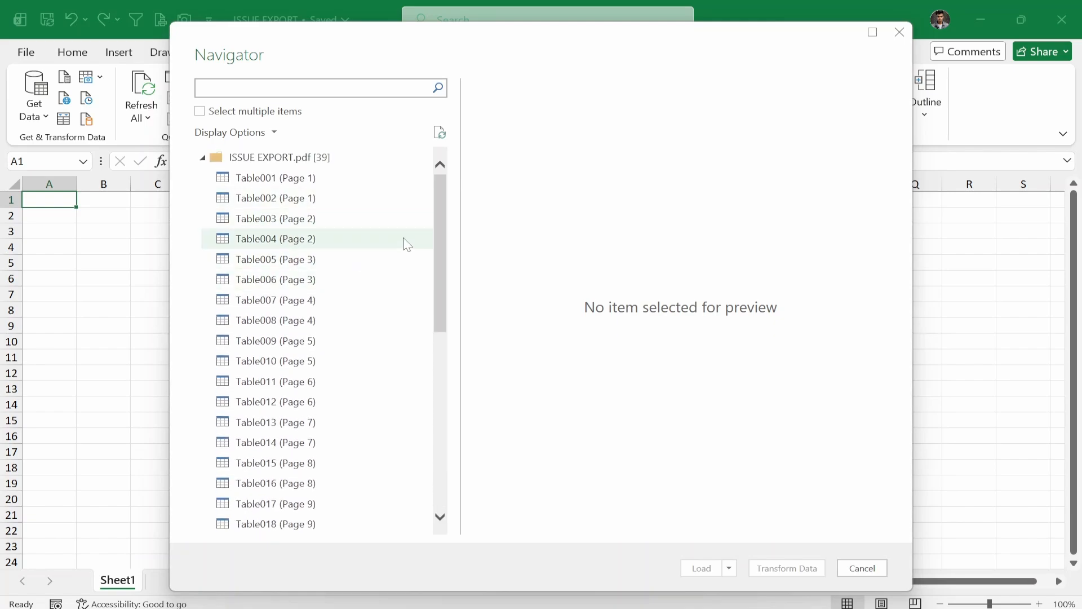
{"action": "left_click_drag", "start_coordinate": [442, 194], "coordinate": [436, 218]}
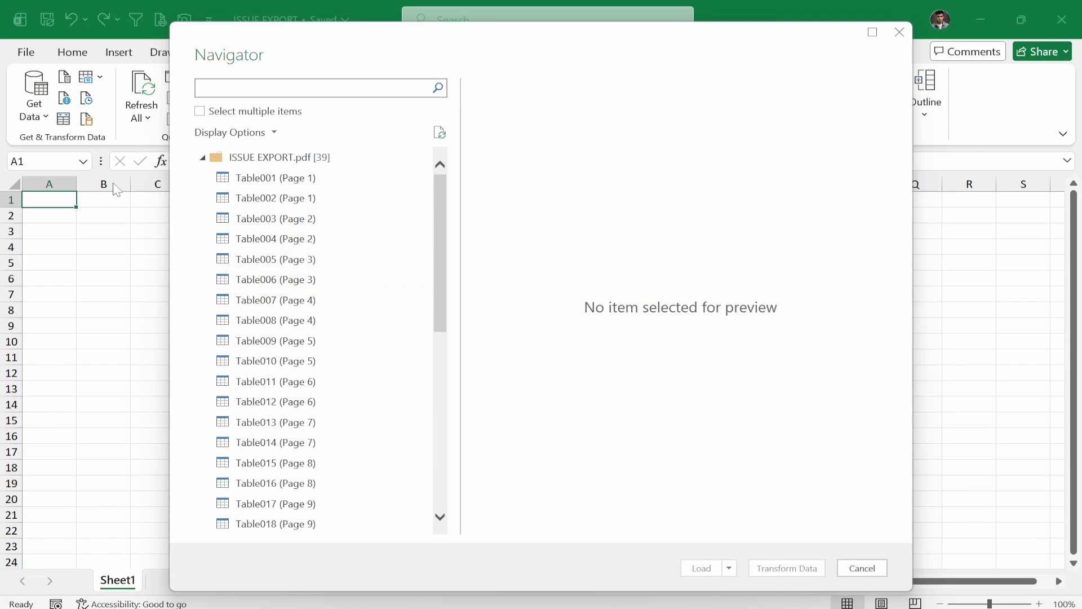
{"action": "left_click", "coordinate": [201, 112]}
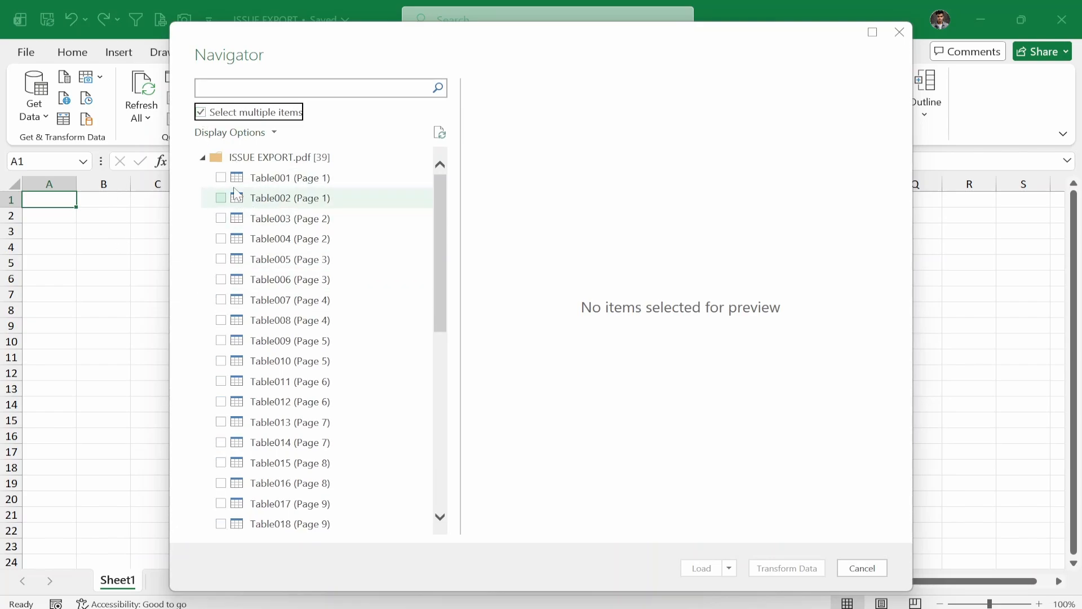
{"action": "left_click", "coordinate": [221, 178]}
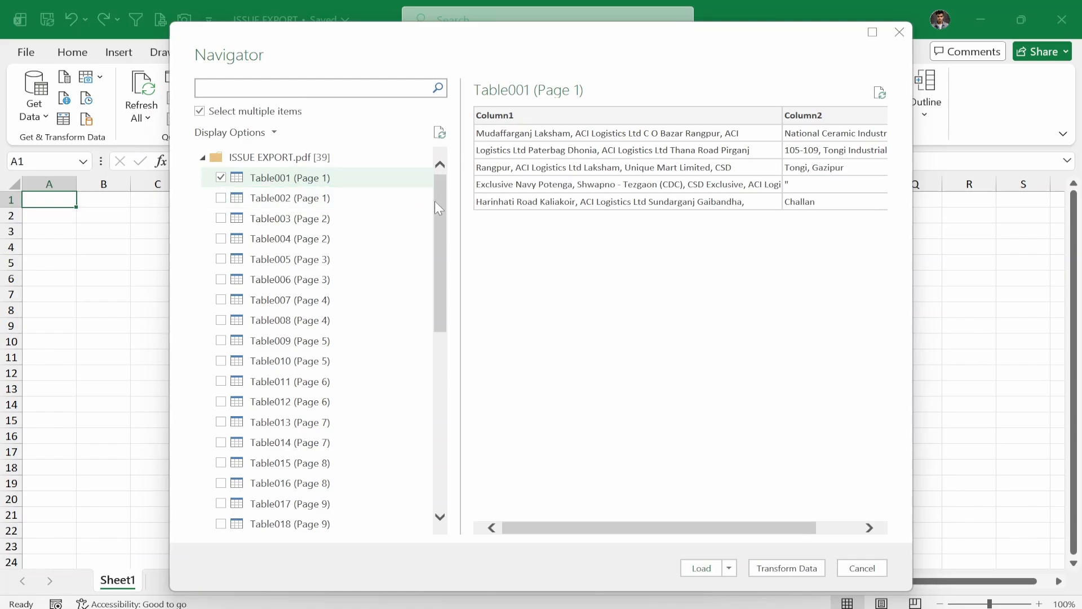
{"action": "left_click", "coordinate": [221, 199]}
{"action": "left_click", "coordinate": [221, 218]}
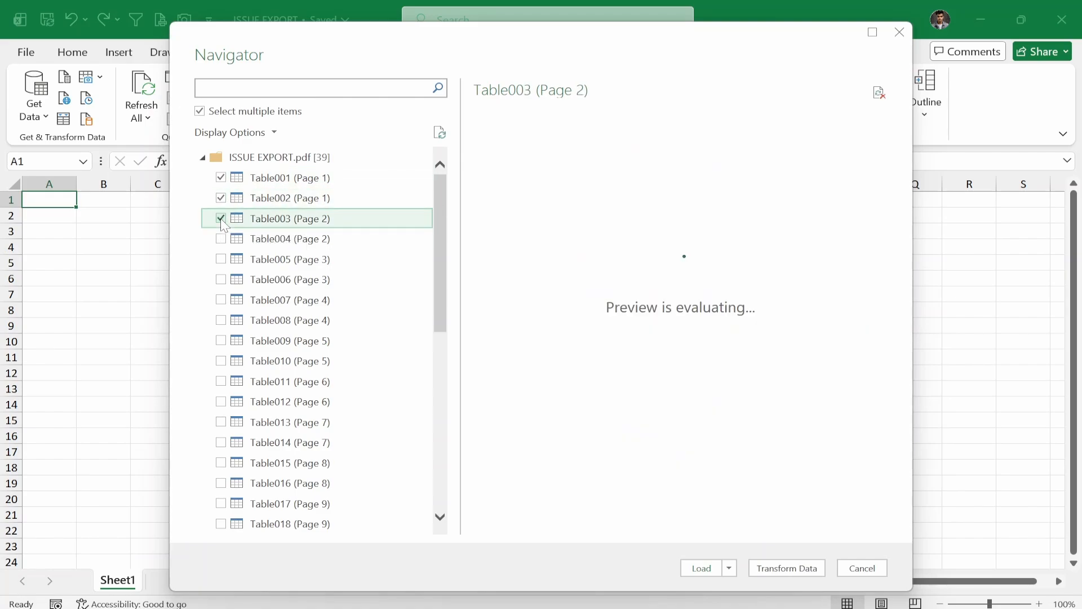
{"action": "left_click_drag", "start_coordinate": [441, 216], "coordinate": [445, 358]}
{"action": "left_click", "coordinate": [221, 352], "text": "shift"}
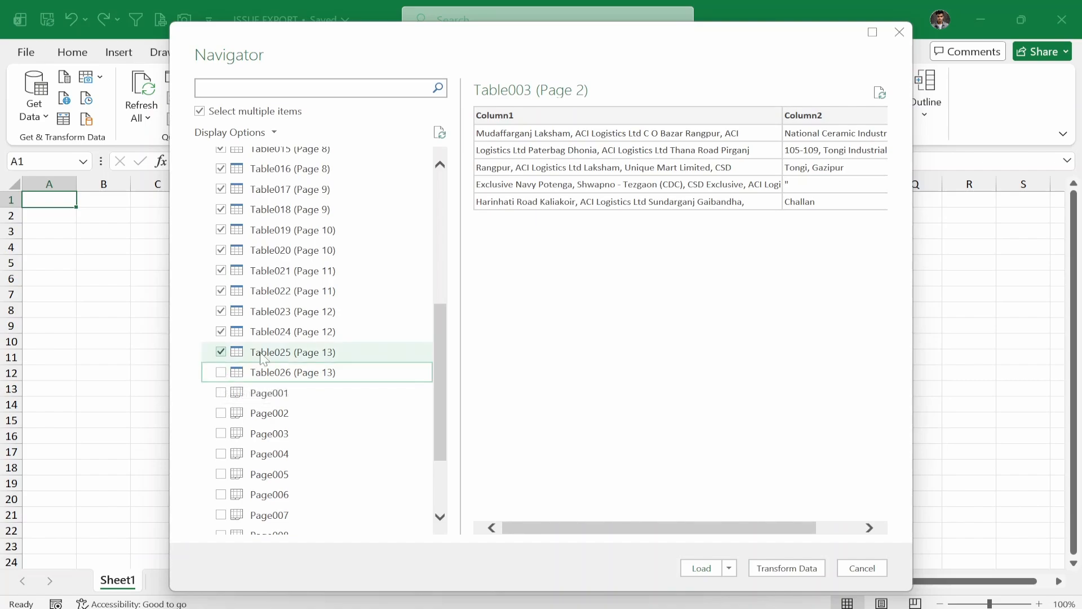
{"action": "left_click", "coordinate": [221, 372]}
- Check the table selection with a preview of Table002 (Page 1) and send the selected tables to Power Query for transforming
{"action": "left_click_drag", "start_coordinate": [445, 372], "coordinate": [451, 437]}
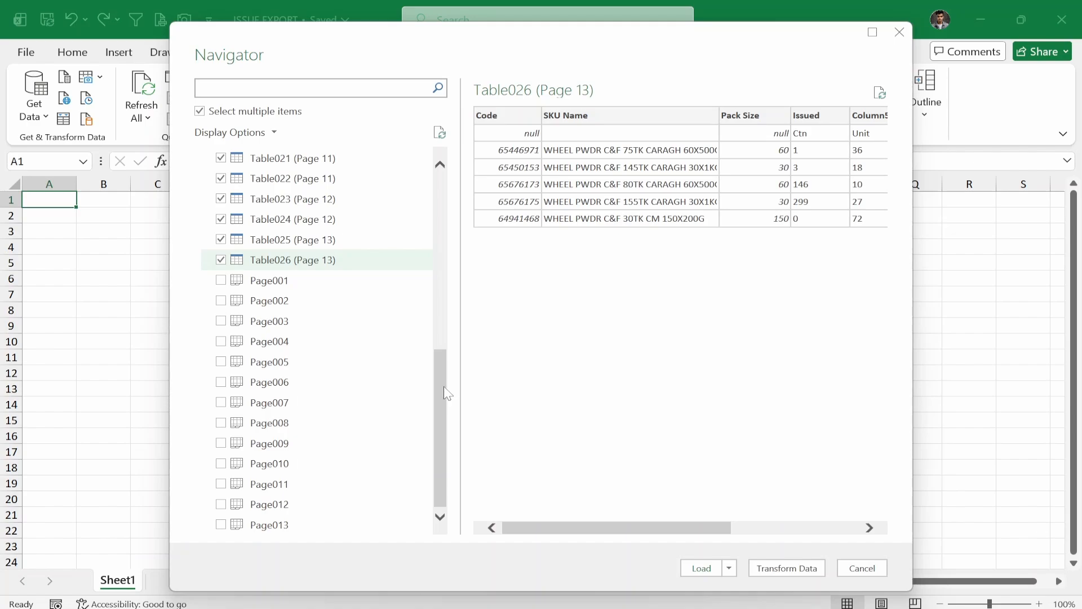
{"action": "left_click_drag", "start_coordinate": [445, 393], "coordinate": [439, 345]}
{"action": "left_click", "coordinate": [224, 200]}
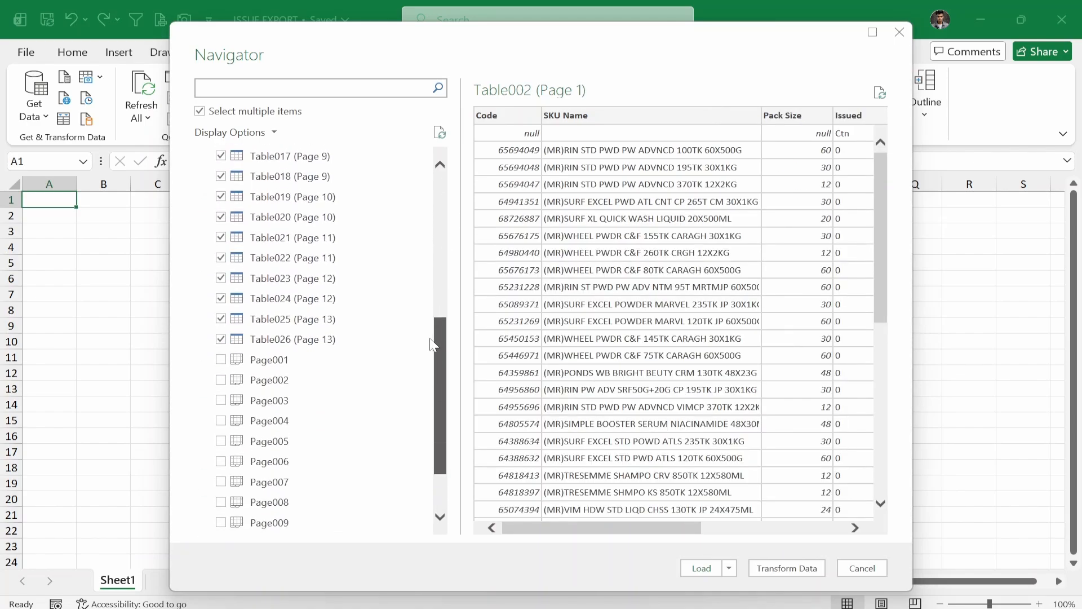
{"action": "left_click", "coordinate": [785, 571]}
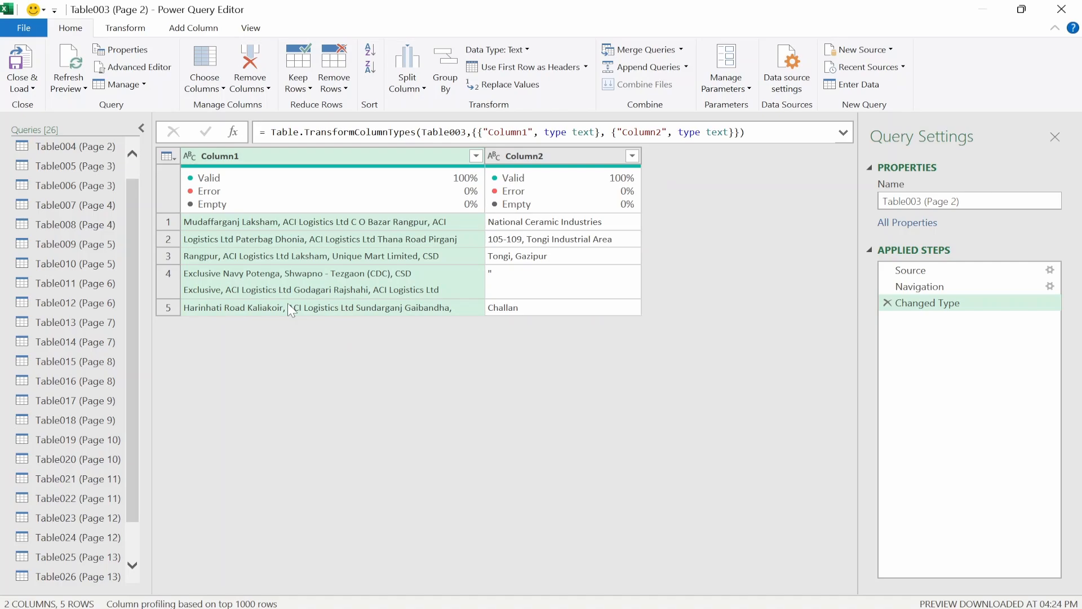
- Start appending the queries as a new query with Table003 (Page 2) as the first table, using the three or more tables option
{"action": "left_click_drag", "start_coordinate": [131, 237], "coordinate": [133, 205]}
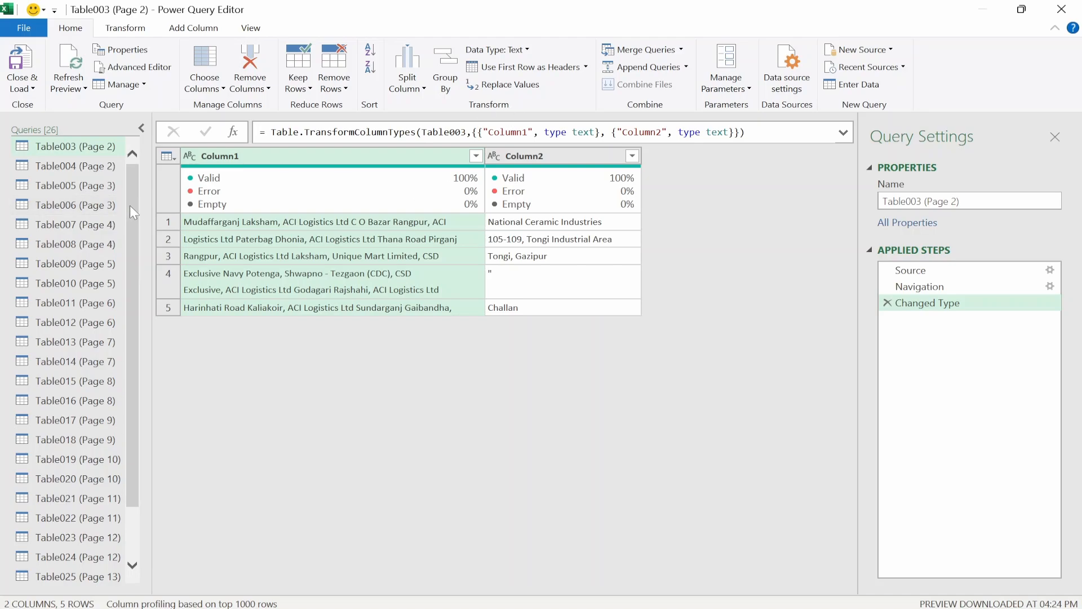
{"action": "left_click_drag", "start_coordinate": [130, 205], "coordinate": [127, 242]}
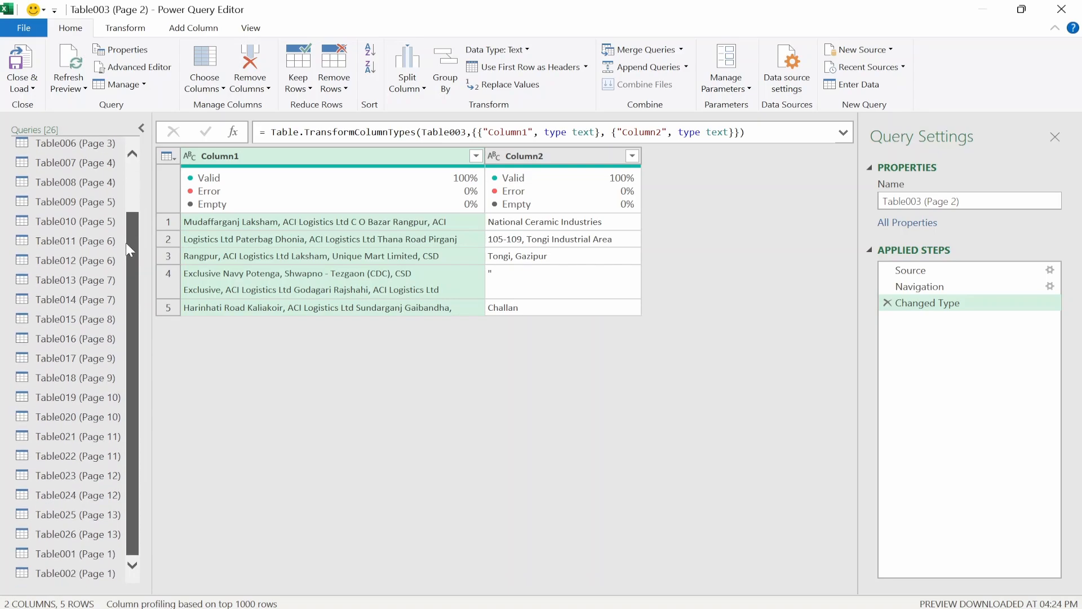
{"action": "left_click_drag", "start_coordinate": [127, 313], "coordinate": [131, 201]}
{"action": "left_click", "coordinate": [91, 169]}
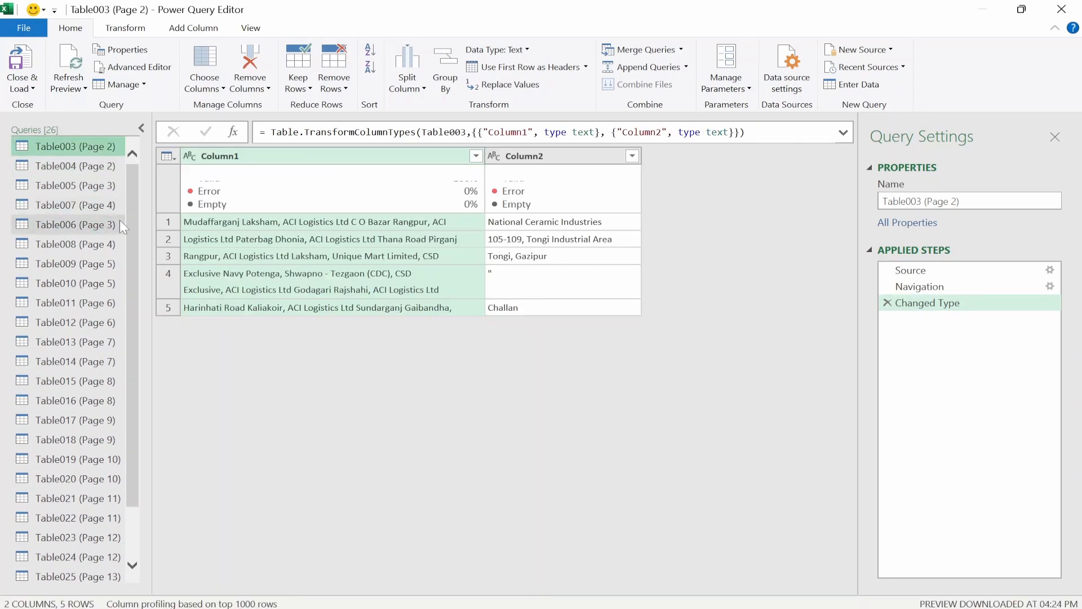
{"action": "left_click", "coordinate": [688, 67]}
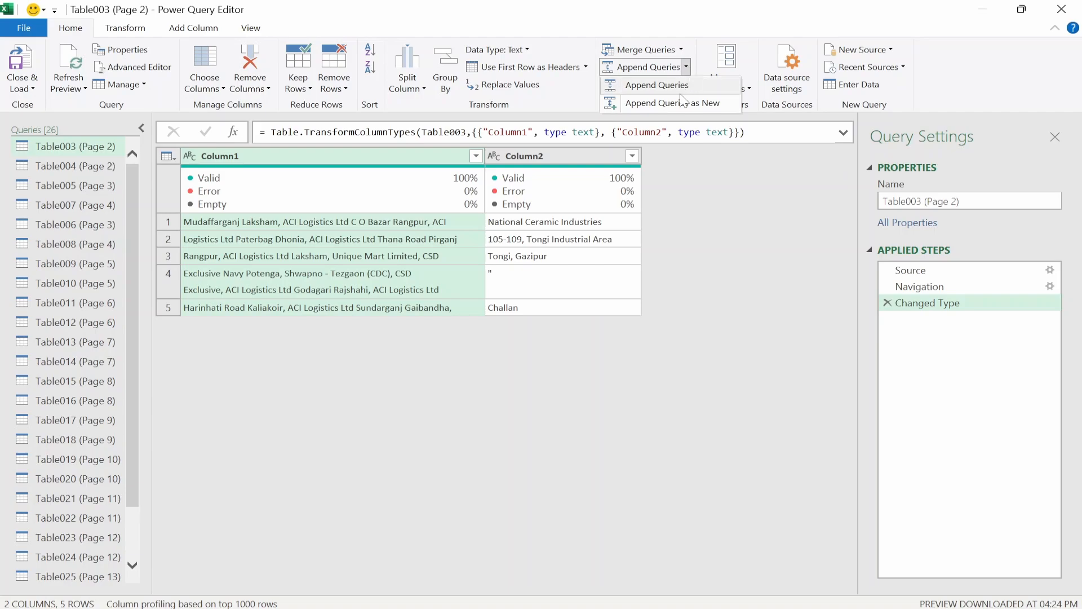
{"action": "left_click", "coordinate": [714, 105]}
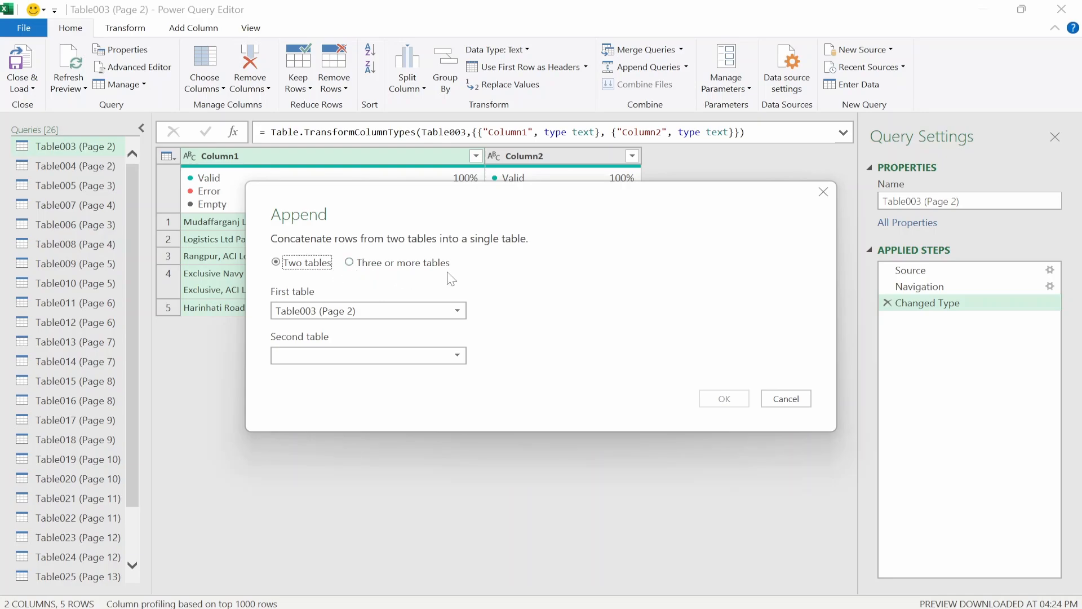
{"action": "left_click", "coordinate": [356, 264]}
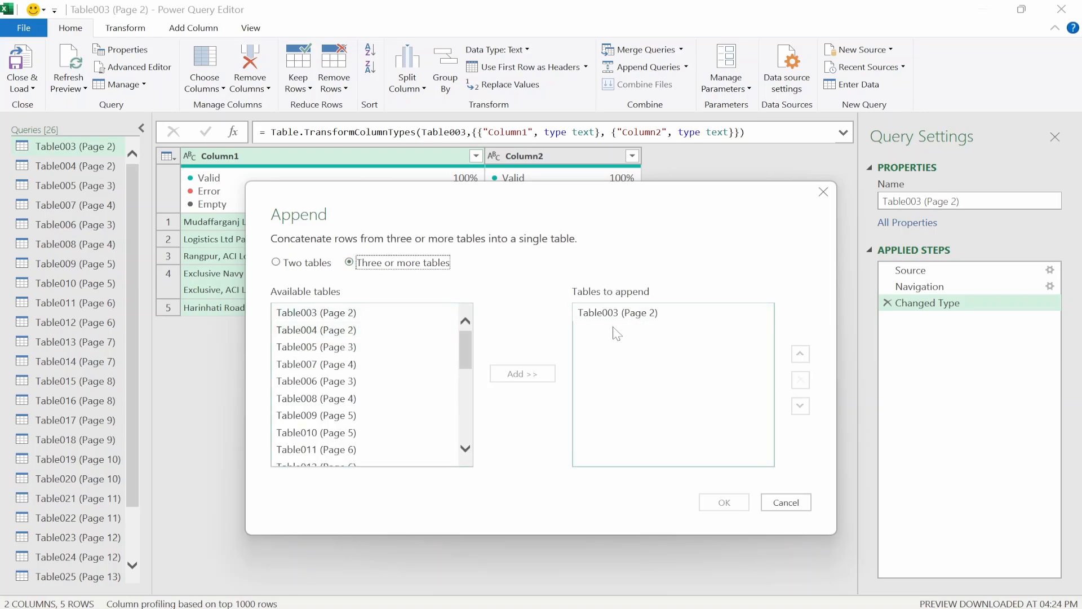
{"action": "left_click", "coordinate": [607, 317]}
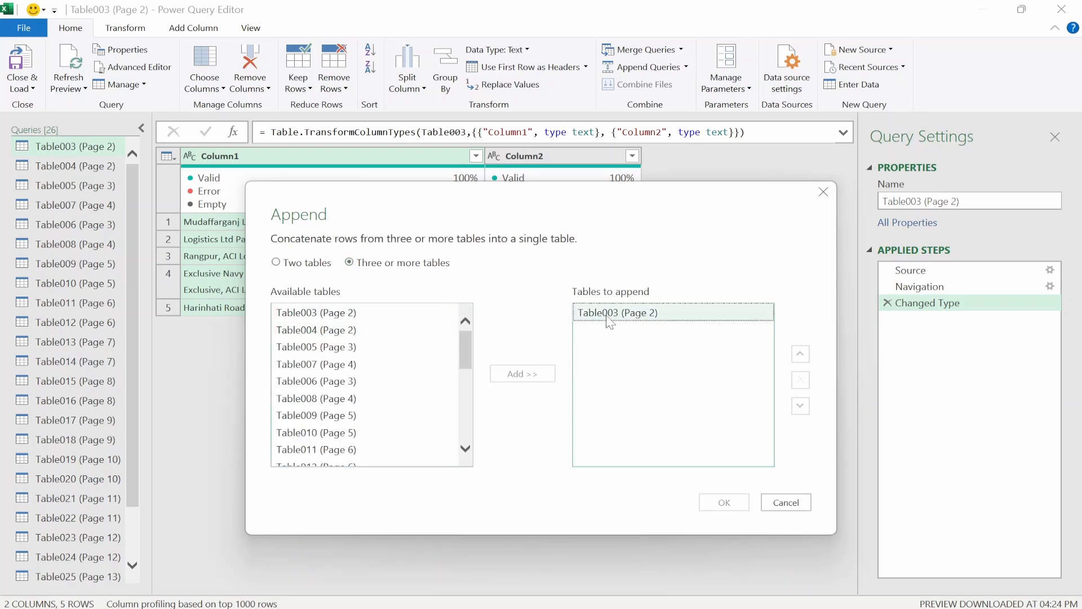
- Add all remaining tables, from Table004 (Page 2) through Table002 (Page 1), to the tables to append and create the combined query
{"action": "left_click", "coordinate": [333, 332]}
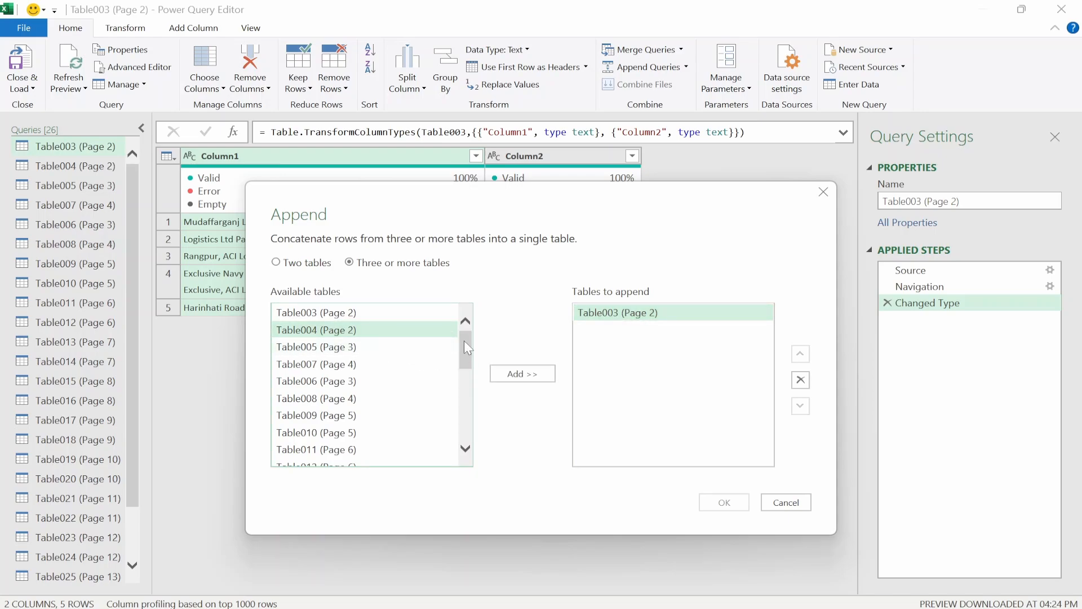
{"action": "left_click", "coordinate": [439, 331]}
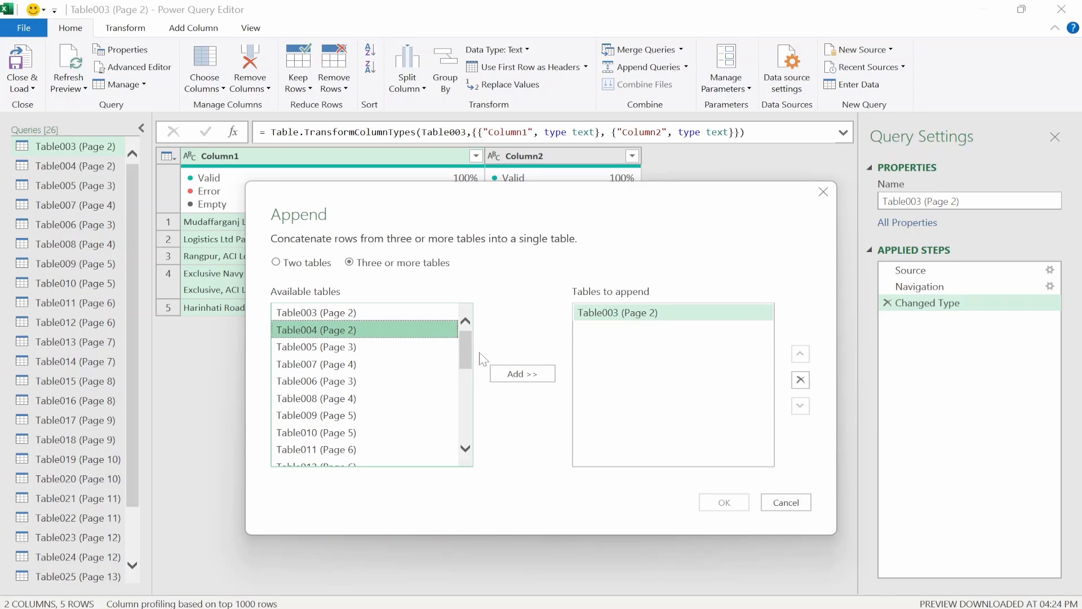
{"action": "left_click_drag", "start_coordinate": [466, 352], "coordinate": [463, 322]}
{"action": "left_click", "coordinate": [352, 457], "text": "shift"}
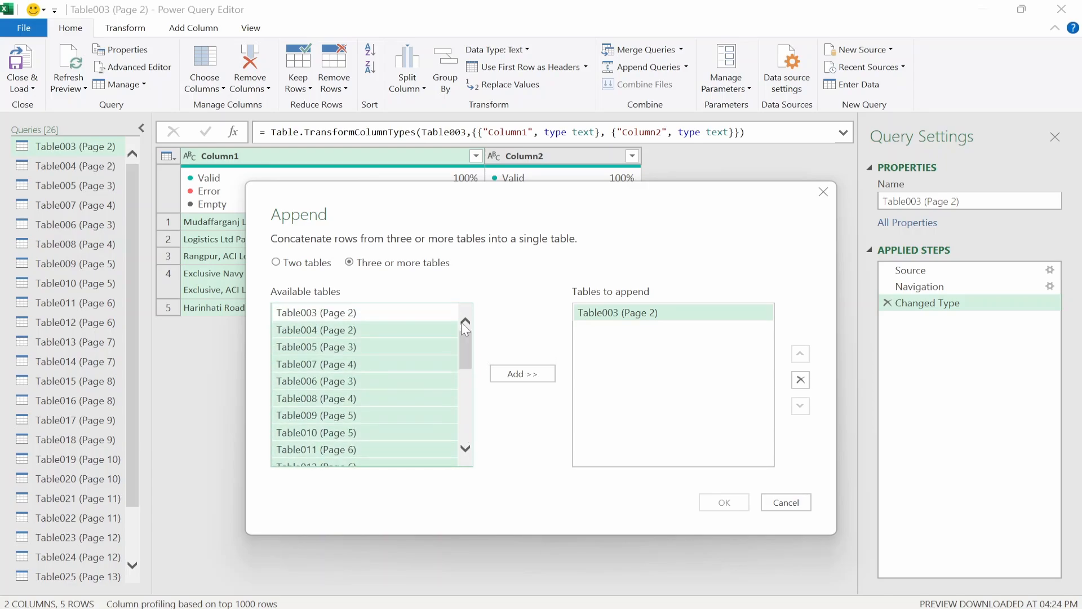
{"action": "left_click", "coordinate": [510, 376]}
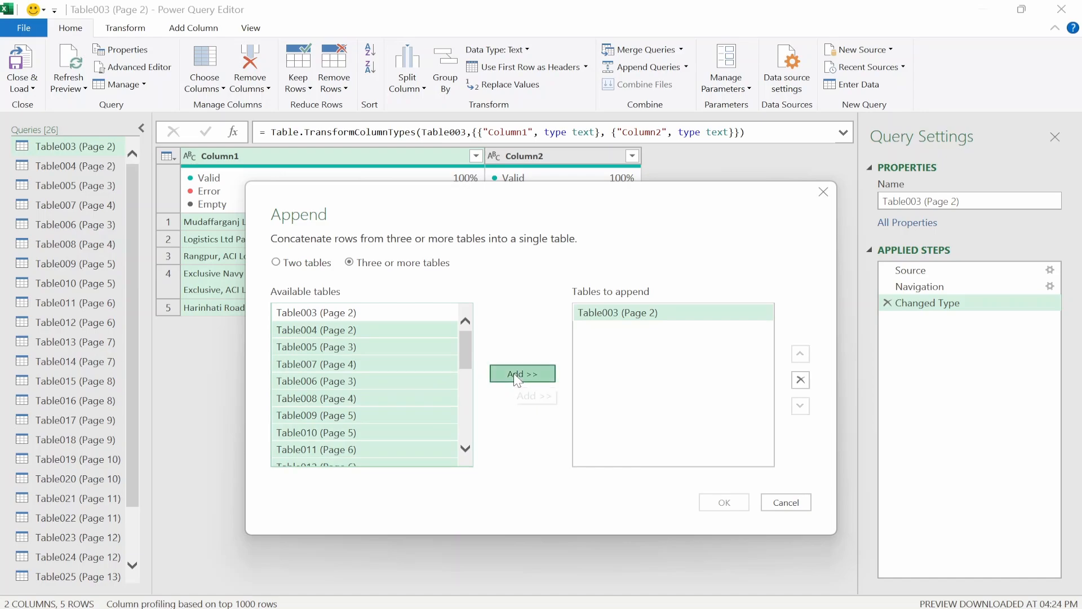
{"action": "left_click_drag", "start_coordinate": [767, 338], "coordinate": [767, 421]}
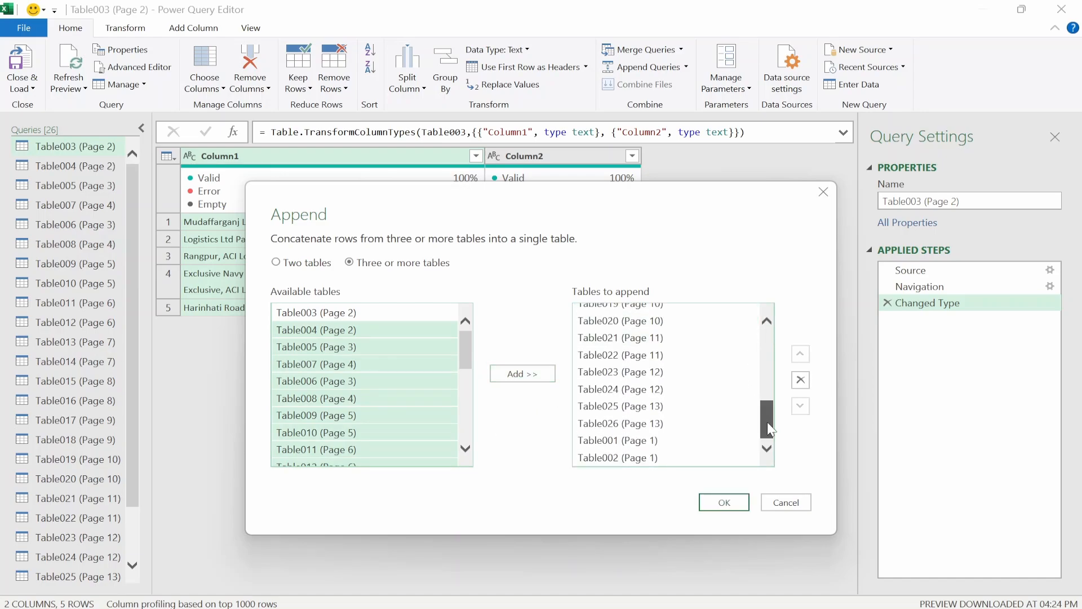
{"action": "left_click", "coordinate": [725, 503]}
{"action": "left_click_drag", "start_coordinate": [402, 586], "coordinate": [228, 573]}
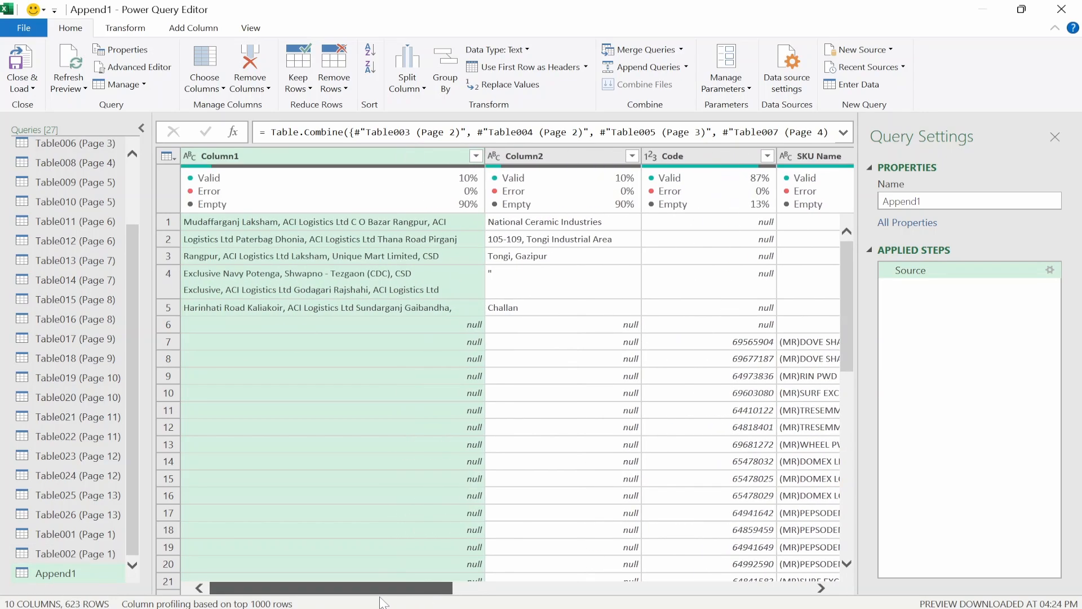
- Look through the combined query's columns from Column1 to Column5 to judge which ones hold useful data
{"action": "mouse_move", "coordinate": [391, 598]}
{"action": "left_mouse_down"}
{"action": "mouse_move", "coordinate": [483, 598]}
{"action": "mouse_move", "coordinate": [391, 595]}
{"action": "left_mouse_up"}
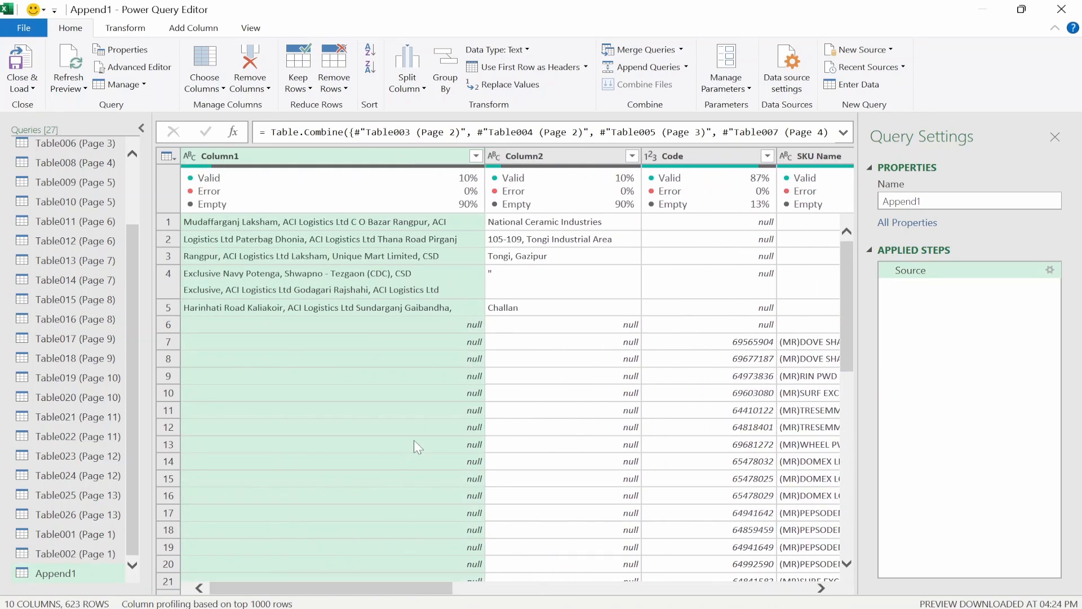
{"action": "left_click", "coordinate": [414, 439]}
{"action": "left_click", "coordinate": [429, 357]}
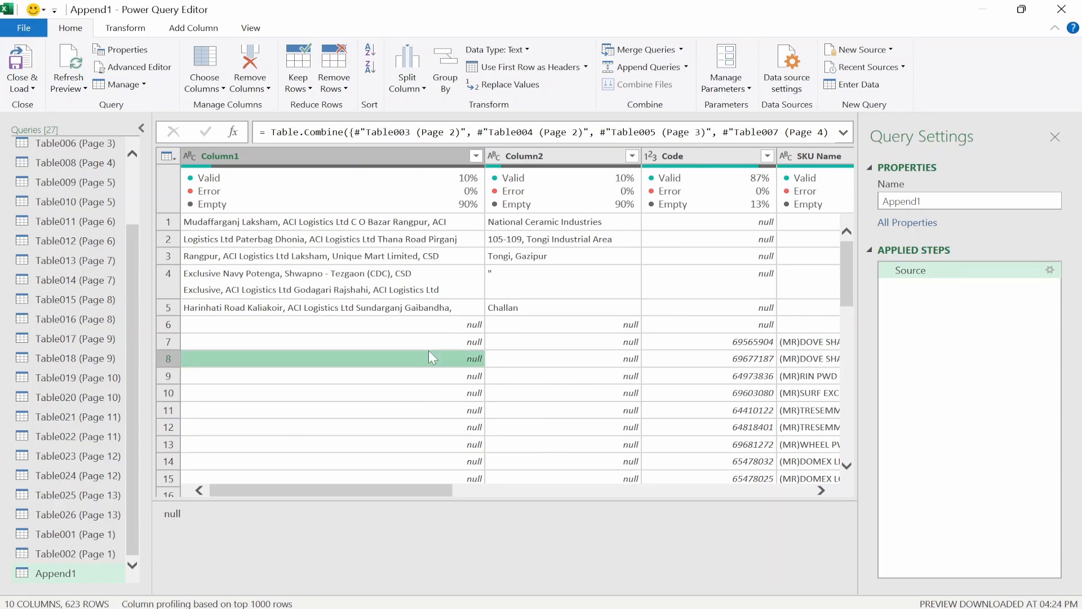
{"action": "left_click", "coordinate": [577, 358]}
{"action": "left_click", "coordinate": [469, 376]}
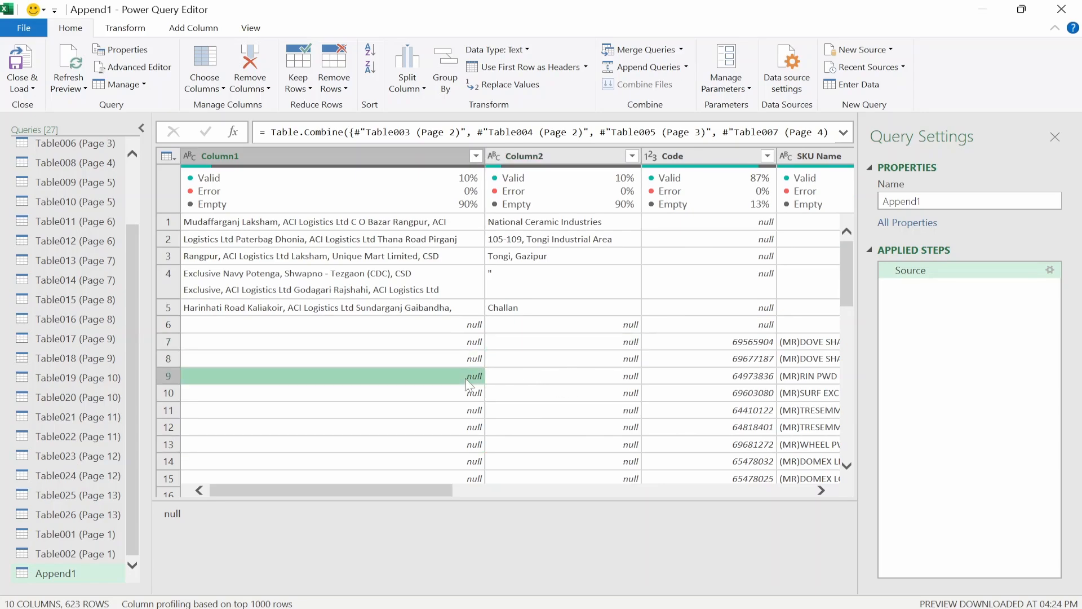
{"action": "left_click", "coordinate": [552, 410]}
{"action": "left_click_drag", "start_coordinate": [448, 488], "coordinate": [505, 491]}
{"action": "left_click", "coordinate": [417, 409]}
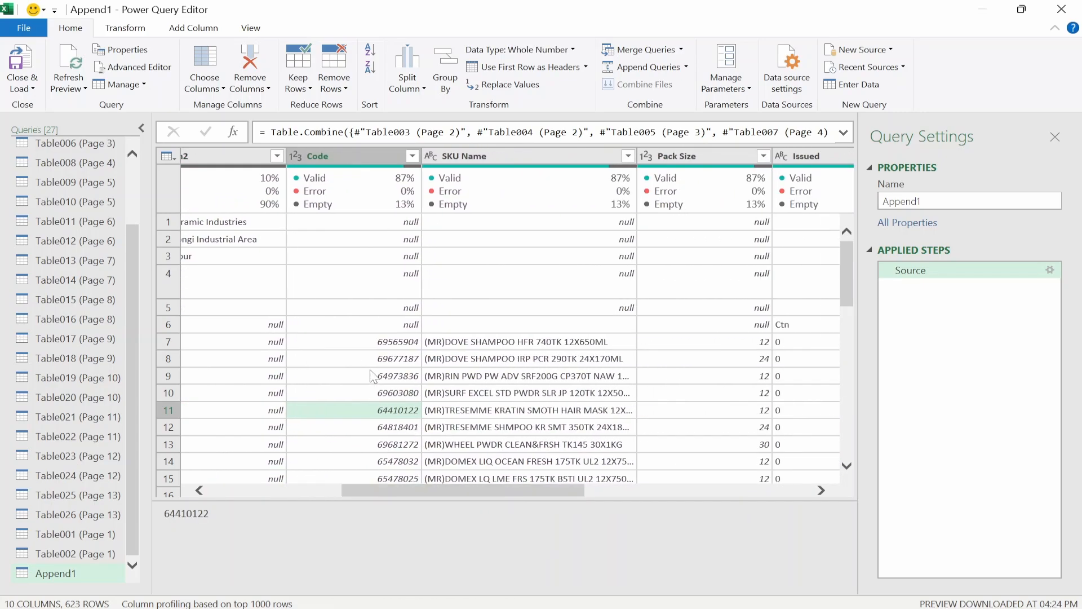
{"action": "left_click", "coordinate": [370, 371]}
{"action": "left_click", "coordinate": [495, 362]}
{"action": "left_click_drag", "start_coordinate": [542, 490], "coordinate": [622, 490]}
{"action": "left_click", "coordinate": [517, 392]}
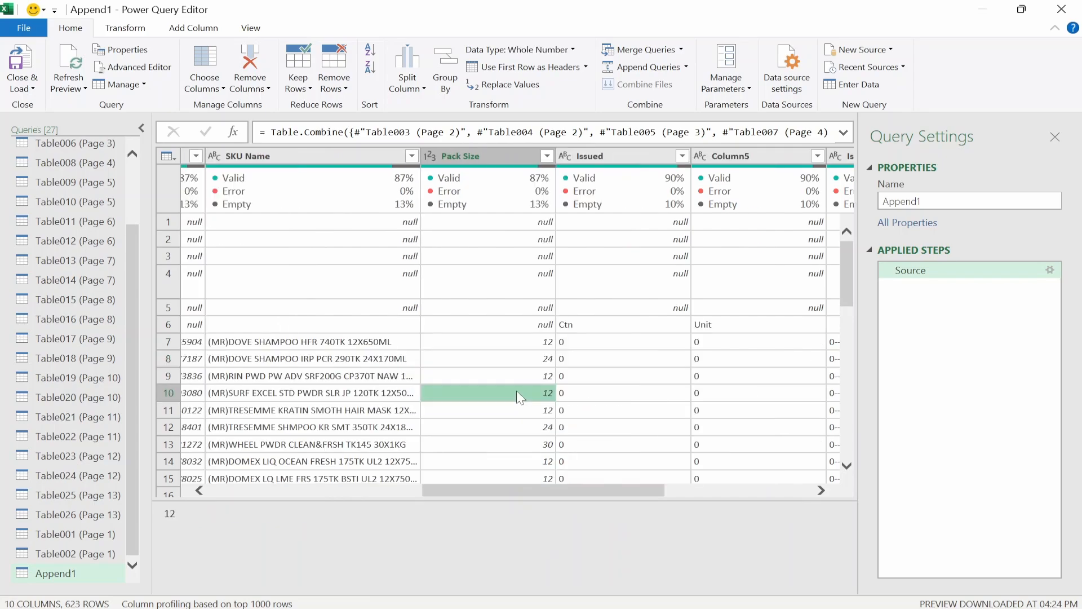
{"action": "left_click", "coordinate": [623, 389]}
{"action": "left_click", "coordinate": [743, 361]}
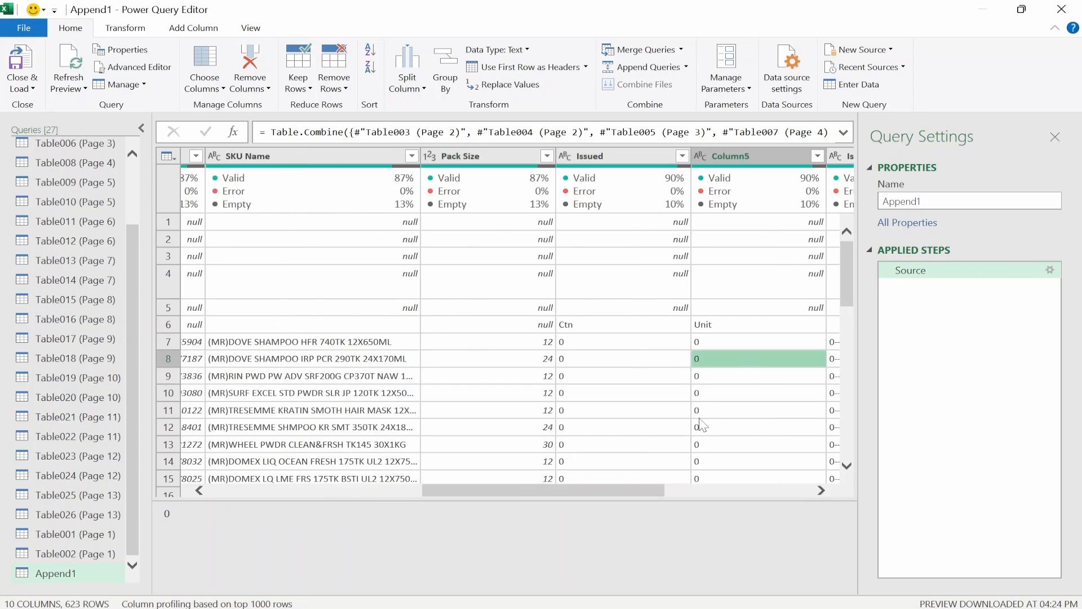
{"action": "left_click_drag", "start_coordinate": [616, 490], "coordinate": [398, 504]}
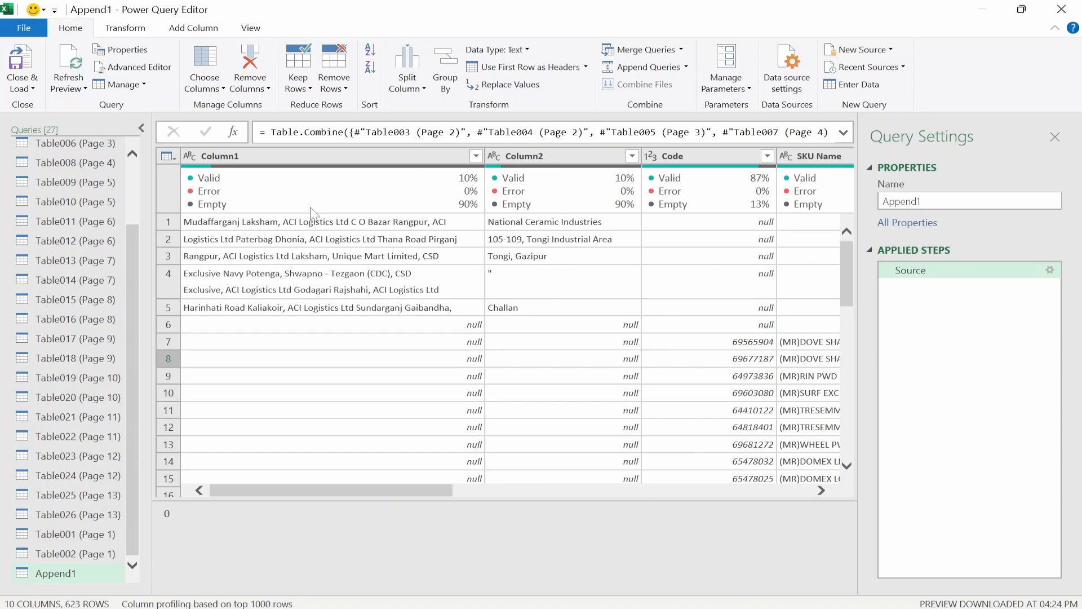
- Remove Column1, Column2, Issued CP, Returned and Column8 from the combined query
{"action": "left_click", "coordinate": [306, 162]}
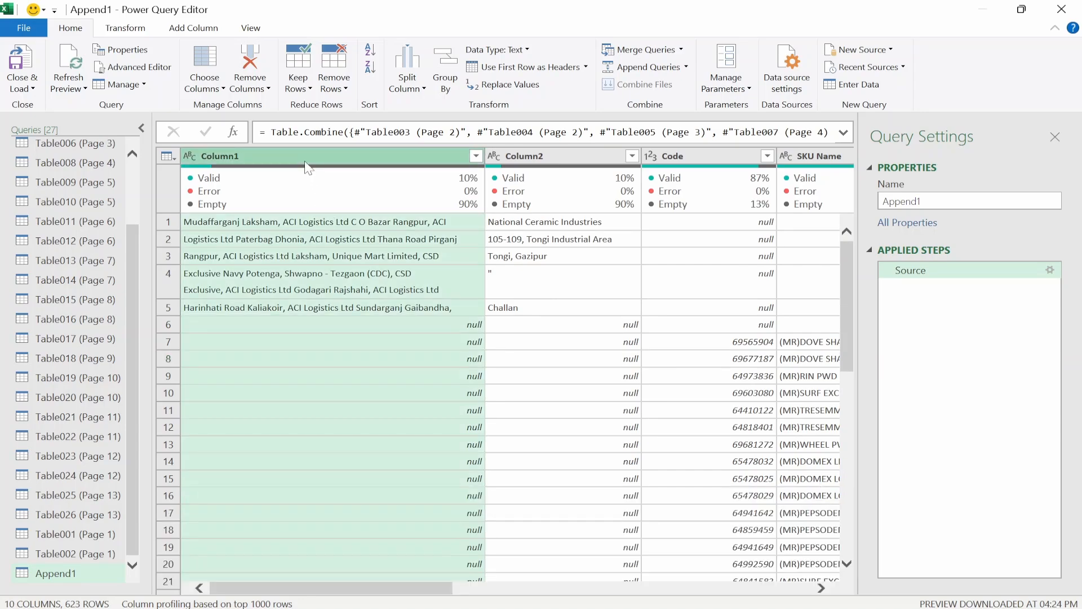
{"action": "key", "text": "Delete"}
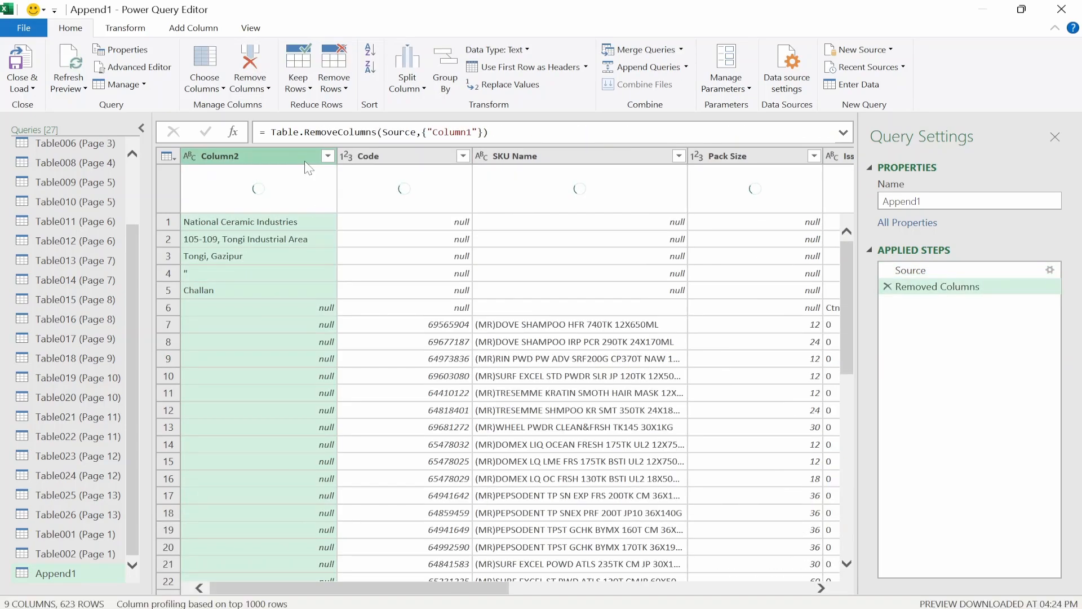
{"action": "right_click", "coordinate": [255, 156]}
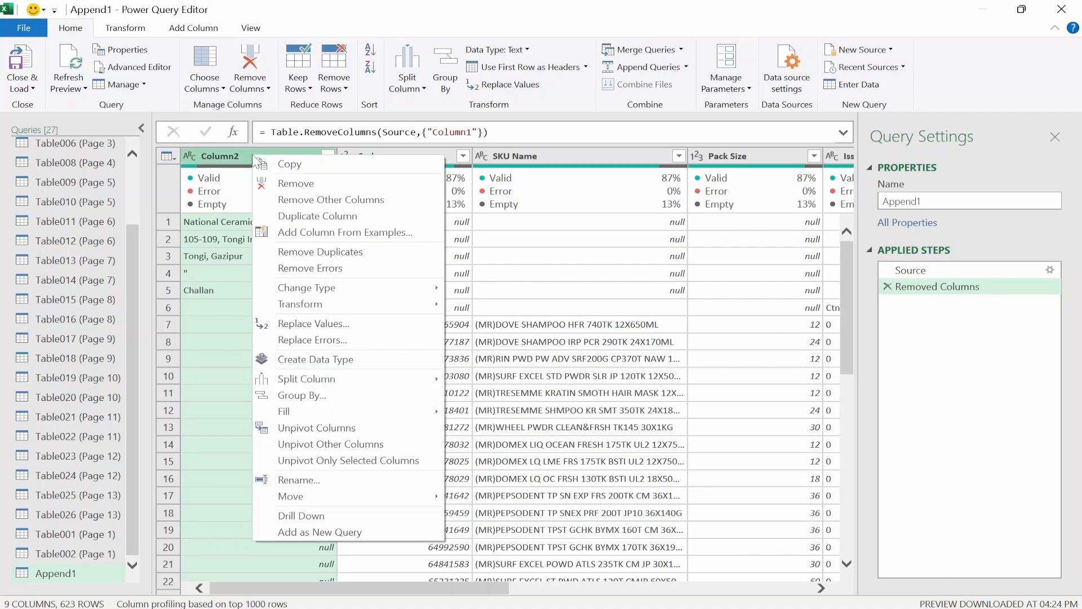
{"action": "left_click", "coordinate": [314, 184]}
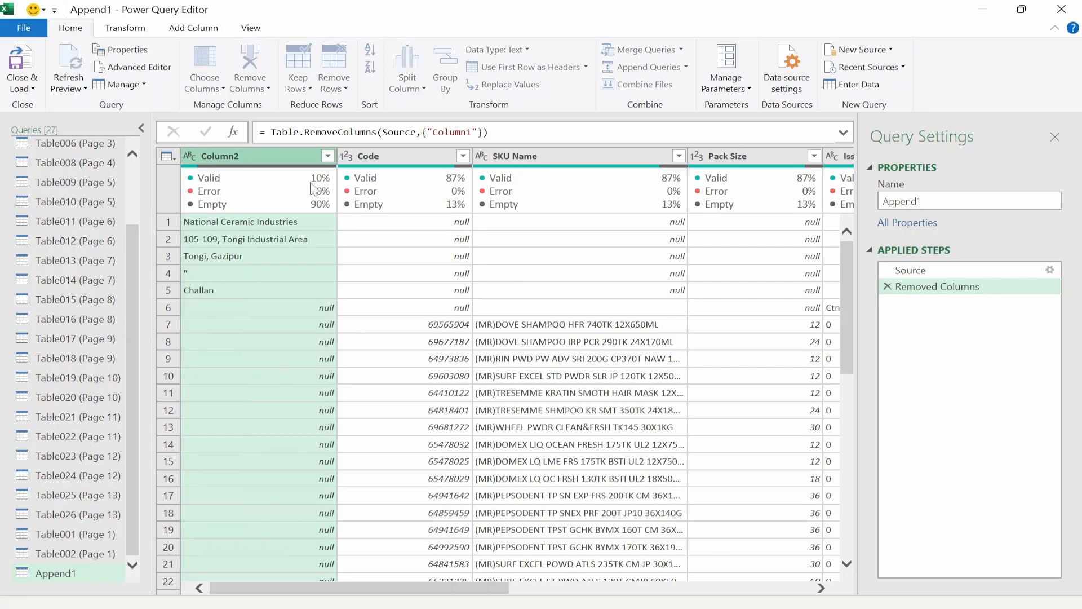
{"action": "left_click", "coordinate": [578, 157]}
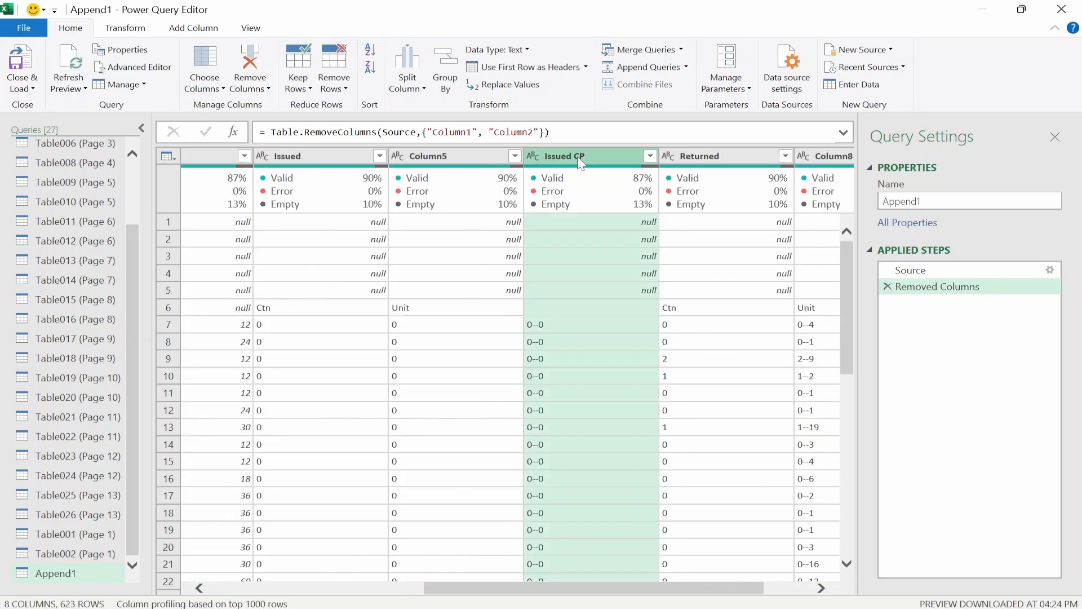
{"action": "left_click_drag", "start_coordinate": [573, 589], "coordinate": [722, 373]}
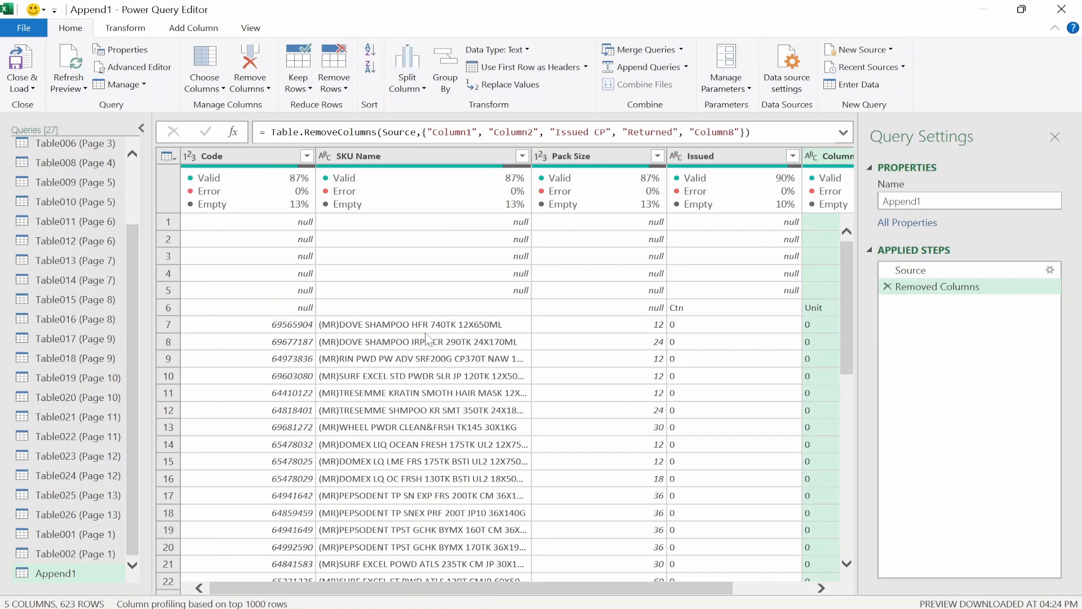
- Check the empty rows and filter null values out of the Code column
{"action": "left_click", "coordinate": [428, 341]}
{"action": "left_click", "coordinate": [490, 244]}
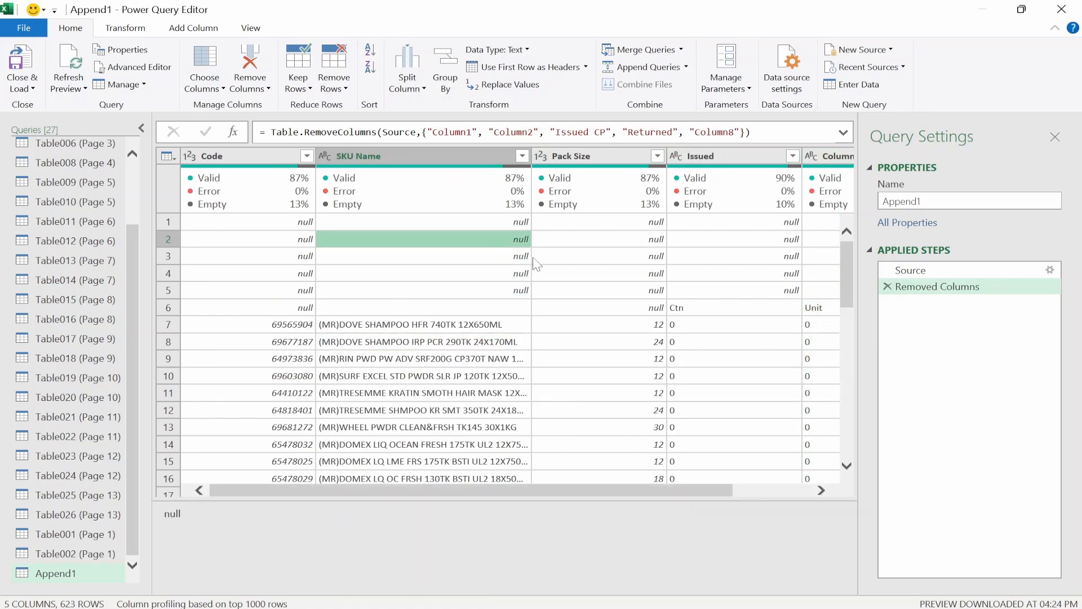
{"action": "left_click", "coordinate": [504, 261]}
{"action": "left_click", "coordinate": [501, 275]}
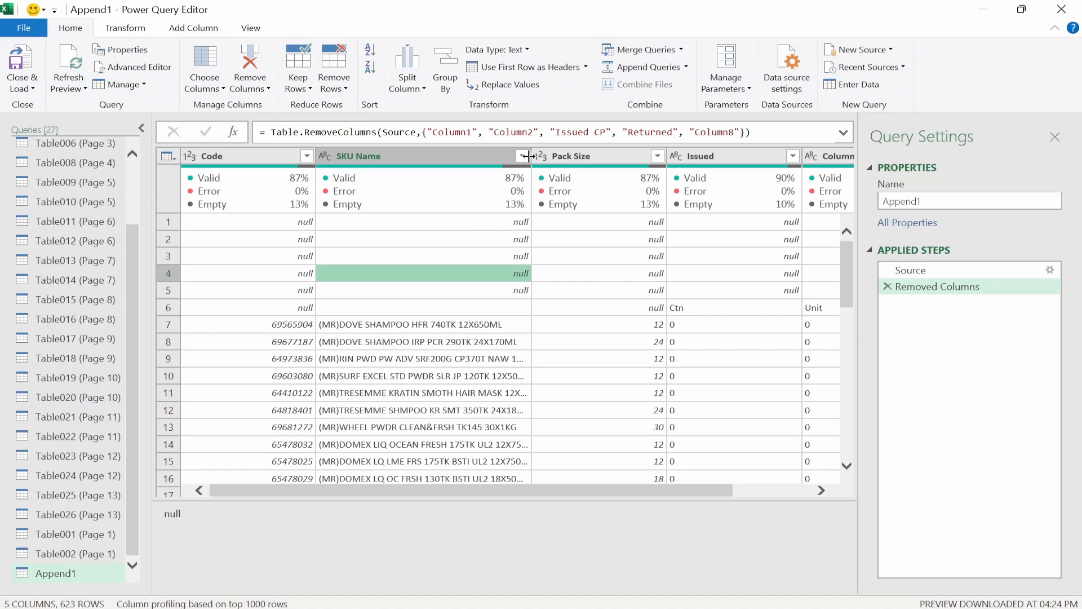
{"action": "left_click", "coordinate": [423, 324]}
{"action": "left_click", "coordinate": [307, 155]}
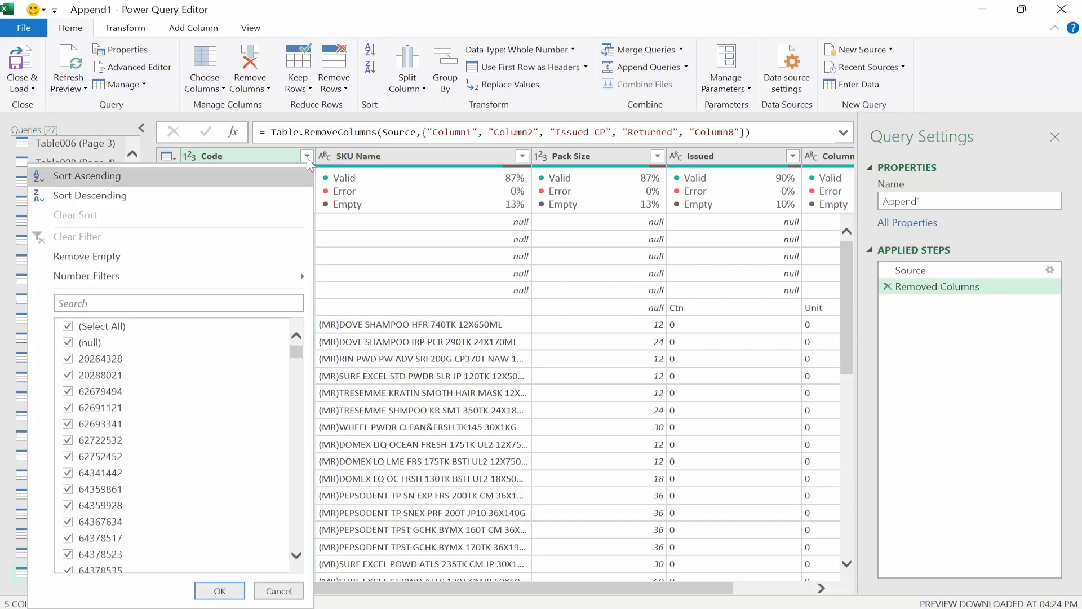
{"action": "left_click", "coordinate": [94, 344]}
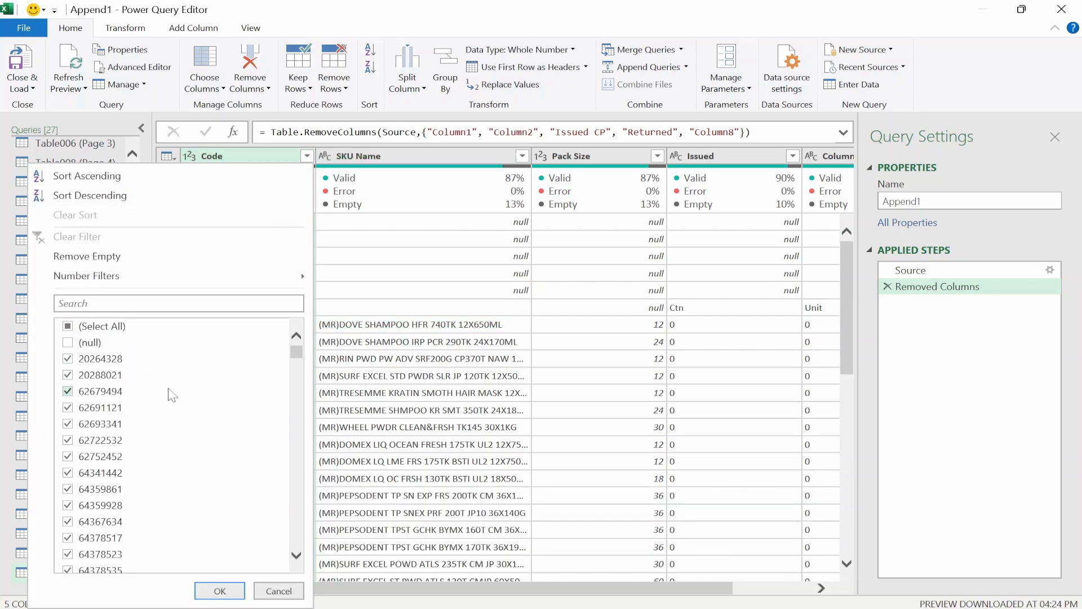
{"action": "scroll", "coordinate": [252, 455], "scroll_direction": "down", "scroll_amount": 1}
{"action": "scroll", "coordinate": [231, 511], "scroll_direction": "up", "scroll_amount": 1}
{"action": "left_click", "coordinate": [220, 590]}
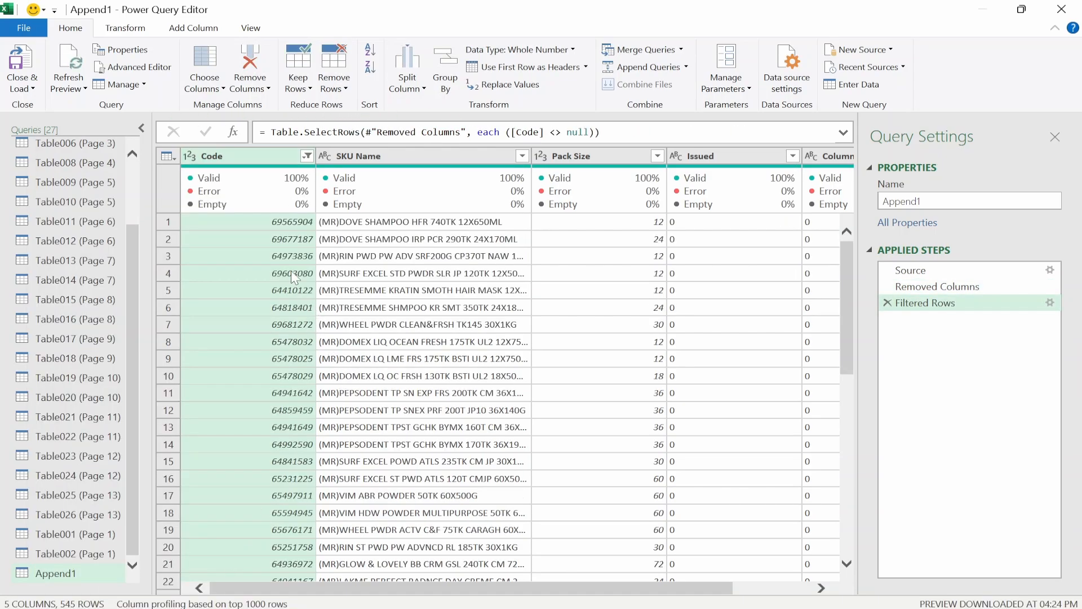
- Change the data type of the Issued and Column5 columns to Whole Number
{"action": "left_click_drag", "start_coordinate": [409, 590], "coordinate": [459, 592]}
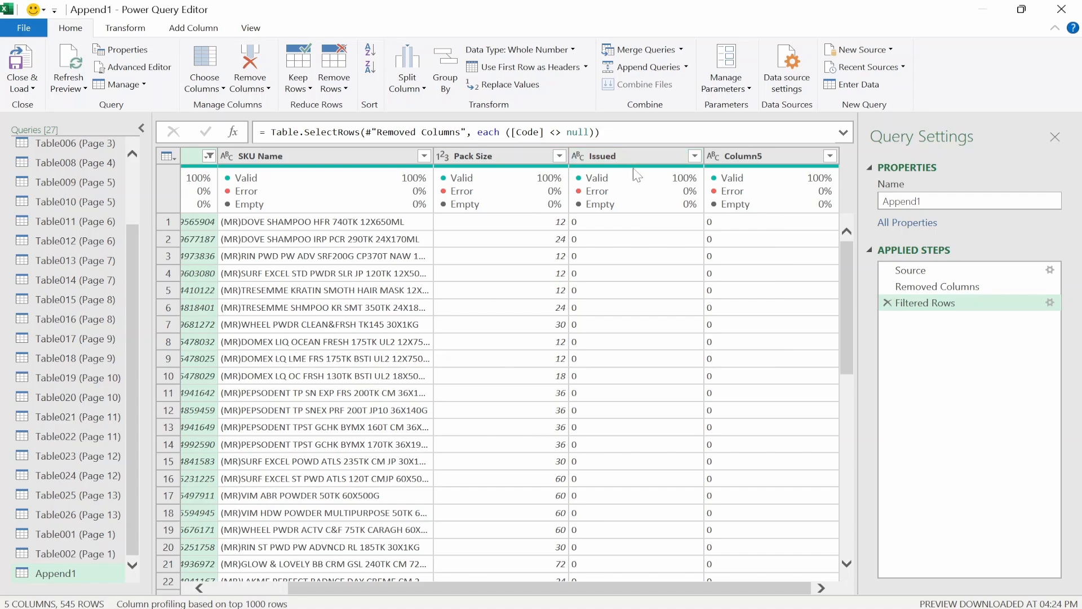
{"action": "left_click", "coordinate": [581, 162]}
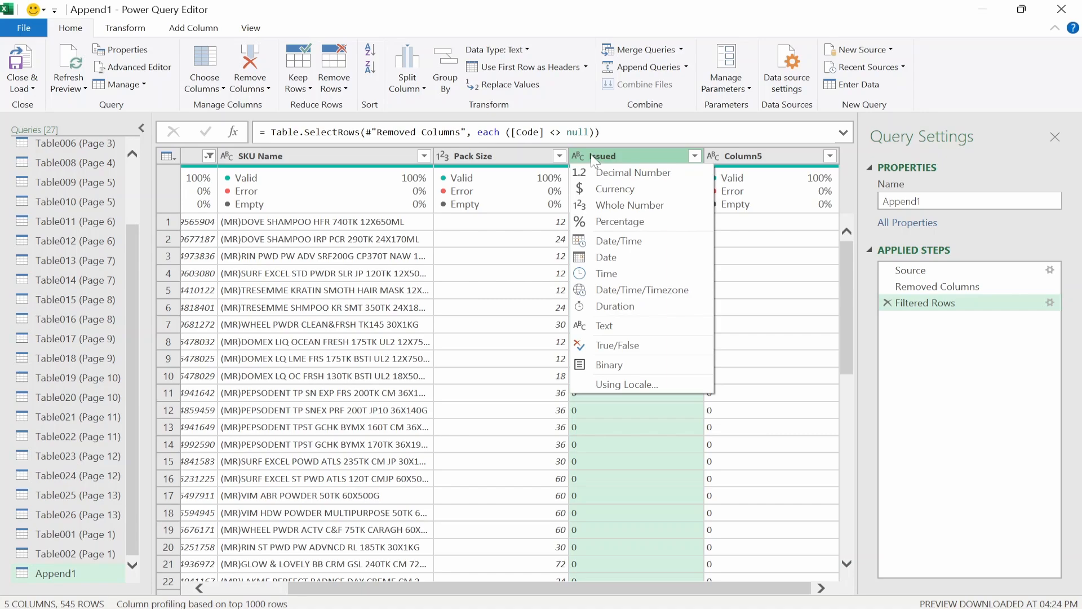
{"action": "left_click", "coordinate": [603, 206]}
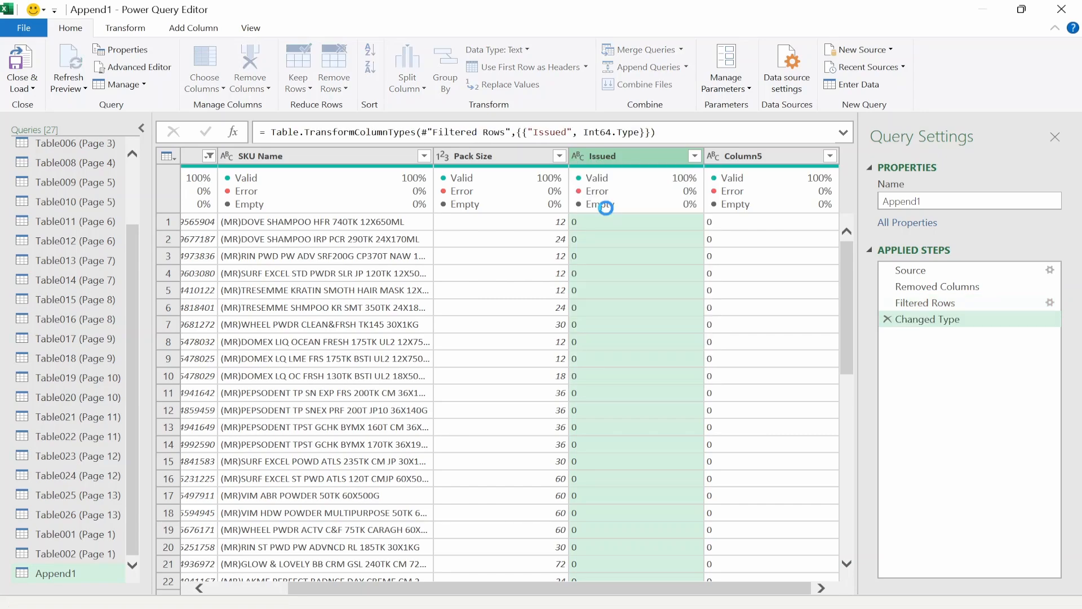
{"action": "left_click", "coordinate": [726, 159]}
{"action": "left_click", "coordinate": [714, 157]}
{"action": "left_click", "coordinate": [737, 204]}
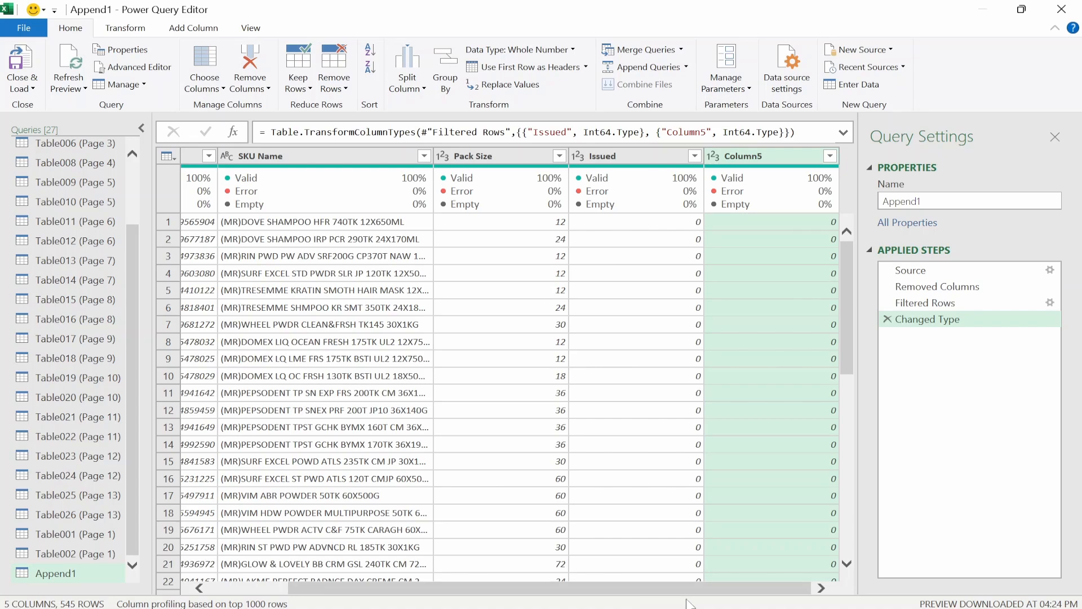
- Close the query editor, load the queries into the workbook, and dismiss the Queries & Connections list
{"action": "left_click_drag", "start_coordinate": [676, 590], "coordinate": [528, 601]}
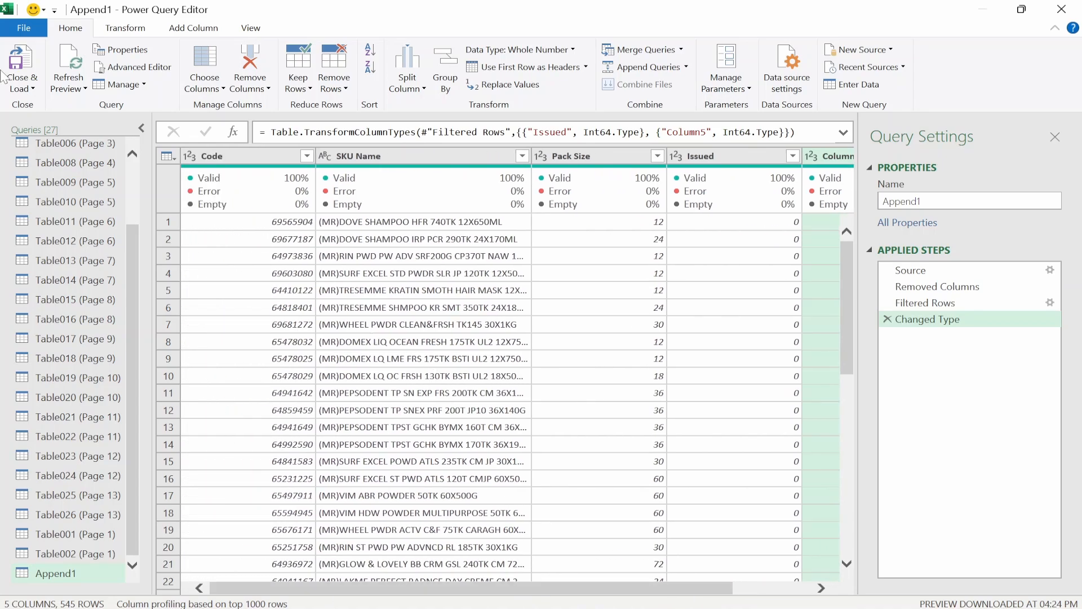
{"action": "left_click", "coordinate": [19, 63]}
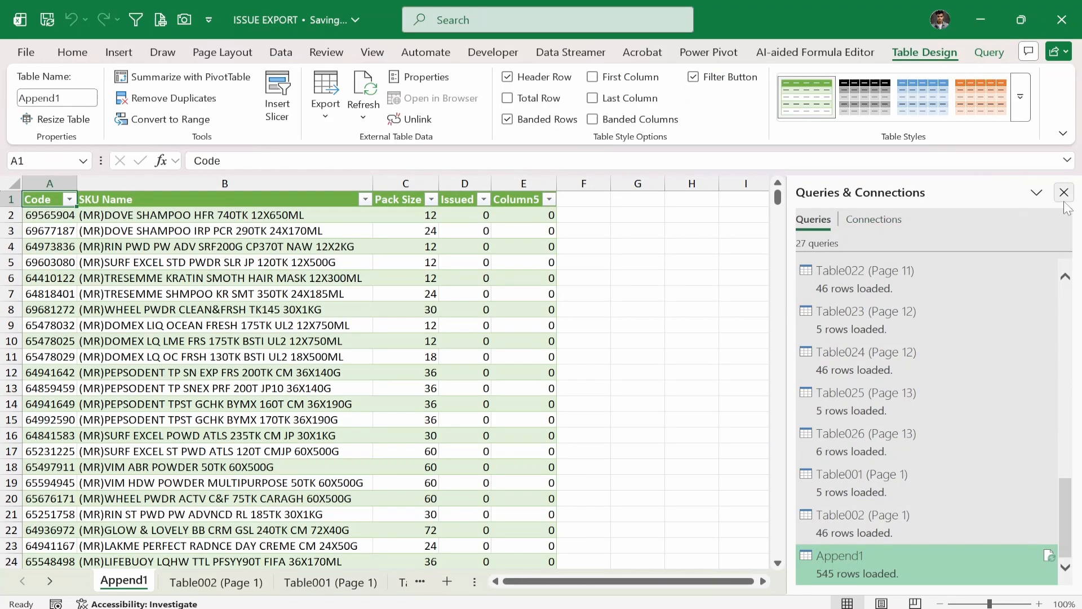
{"action": "left_click", "coordinate": [1063, 193]}
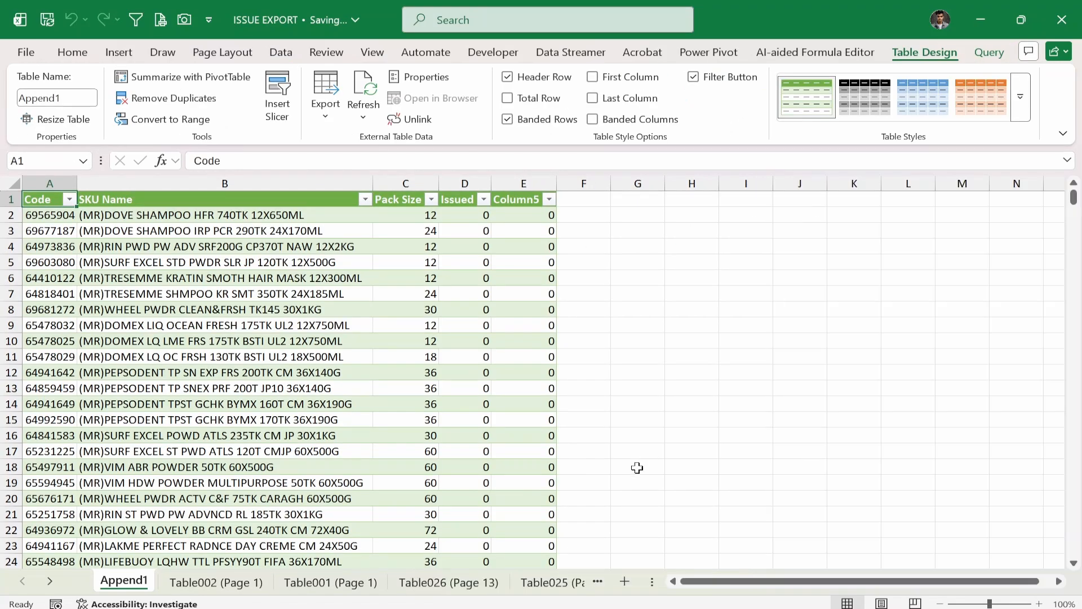
- Compare the individual table sheets from Table002 (Page 1) to Table025 (Page 13) with the combined Append1 sheet
{"action": "left_click_drag", "start_coordinate": [657, 575], "coordinate": [906, 579]}
{"action": "left_click", "coordinate": [237, 582]}
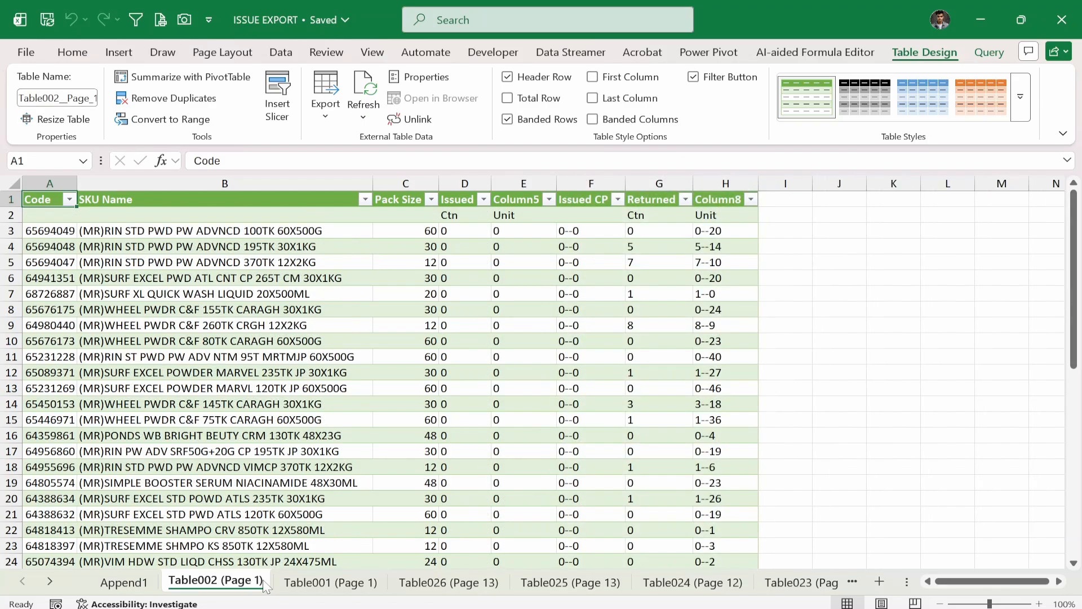
{"action": "left_click", "coordinate": [338, 581]}
{"action": "left_click", "coordinate": [457, 582]}
{"action": "left_click", "coordinate": [564, 581]}
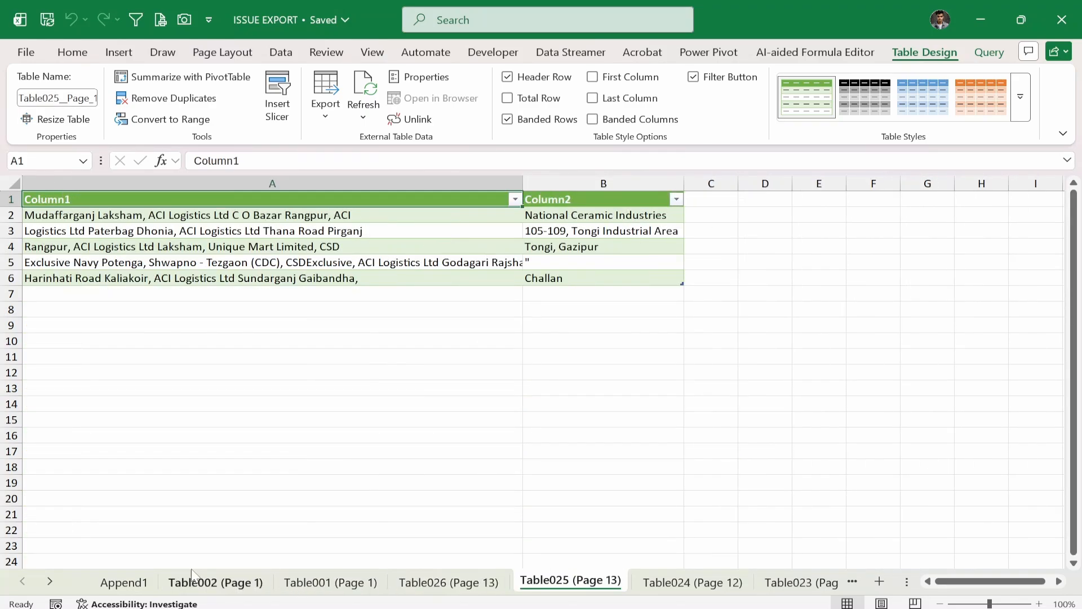
{"action": "left_click", "coordinate": [125, 584]}
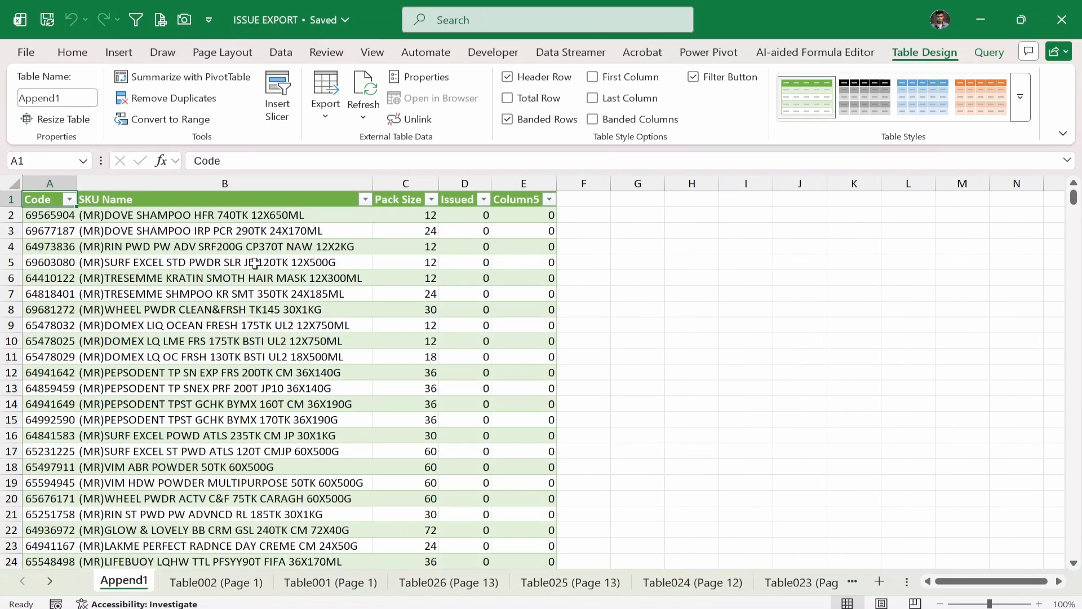
{"action": "left_click", "coordinate": [152, 247]}
- Delete all sheets from Table002 (Page 1) through Sheet1, keeping only the Append1 sheet
{"action": "left_click", "coordinate": [217, 588]}
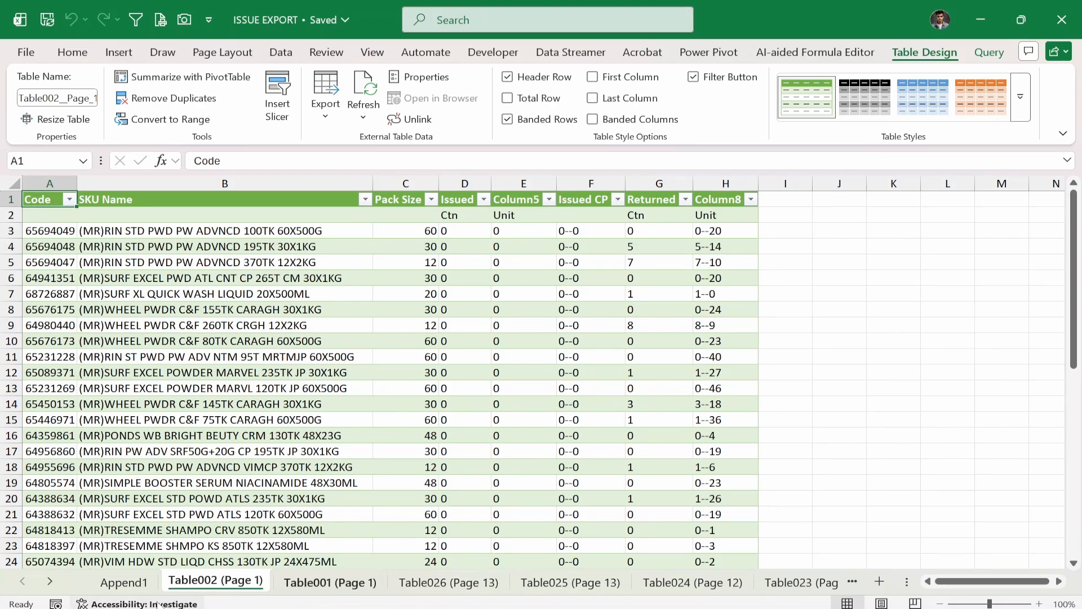
{"action": "left_click", "coordinate": [799, 589], "text": "shift"}
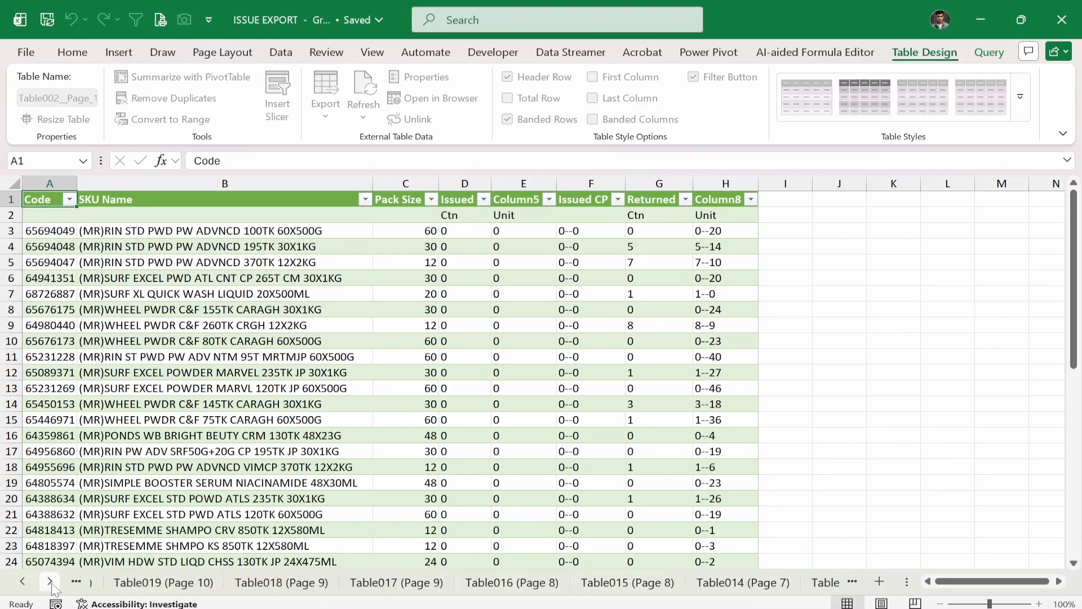
{"action": "left_click", "coordinate": [51, 584]}
{"action": "left_click", "coordinate": [51, 584]}
{"action": "left_click", "coordinate": [50, 584]}
{"action": "left_click", "coordinate": [51, 584]}
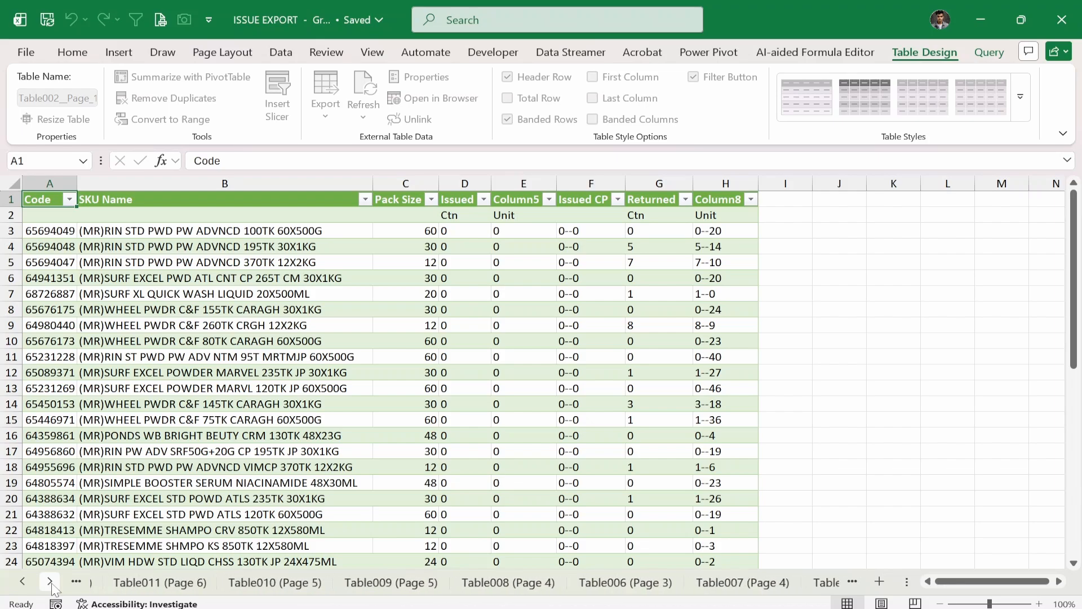
{"action": "left_click", "coordinate": [50, 584]}
{"action": "left_click", "coordinate": [51, 584]}
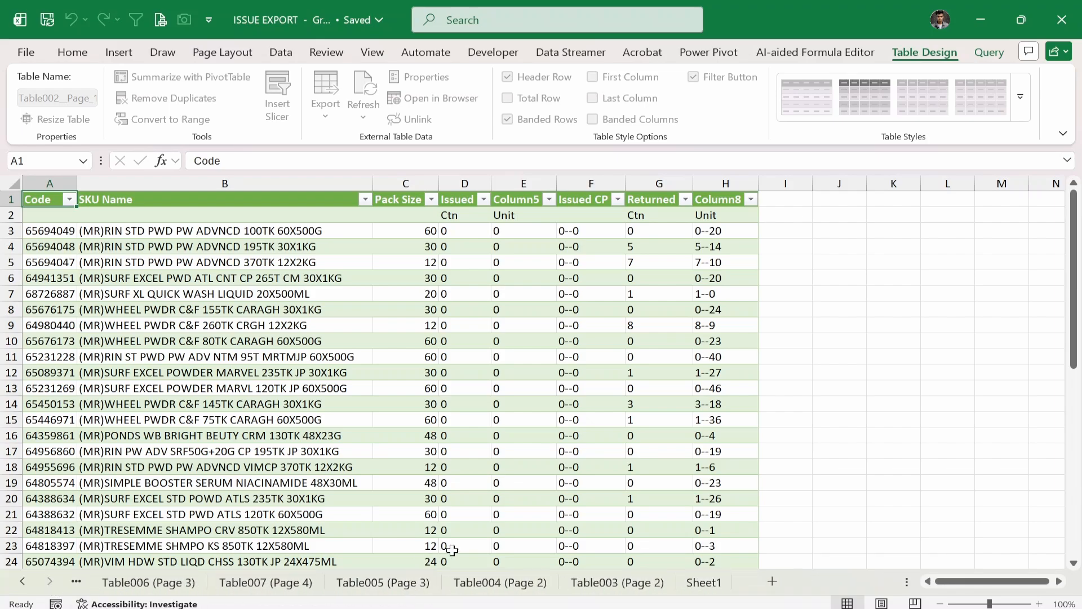
{"action": "left_click", "coordinate": [713, 589], "text": "shift"}
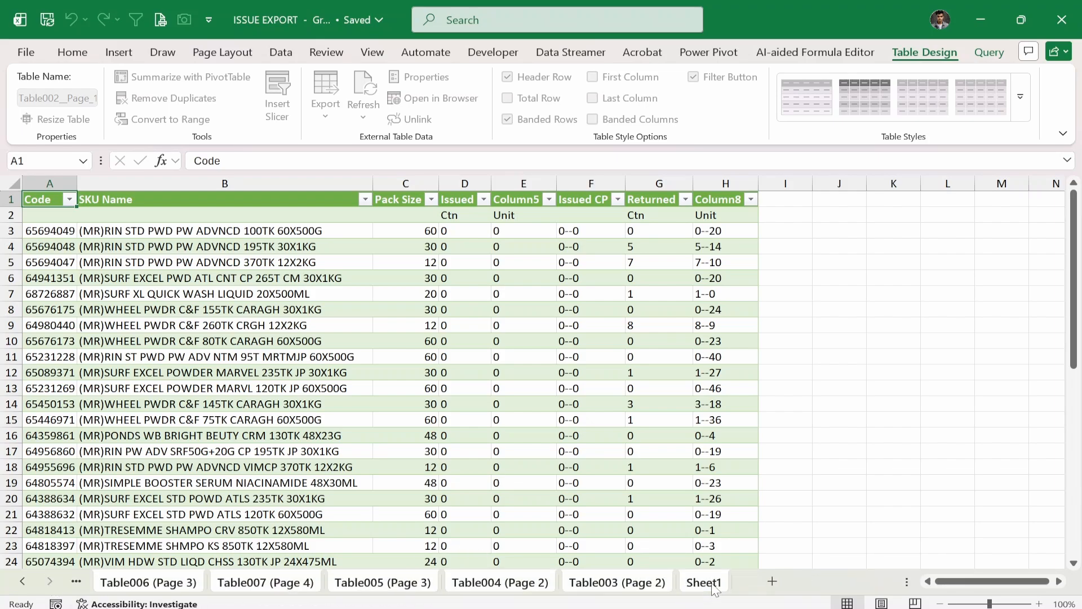
{"action": "right_click", "coordinate": [711, 591]}
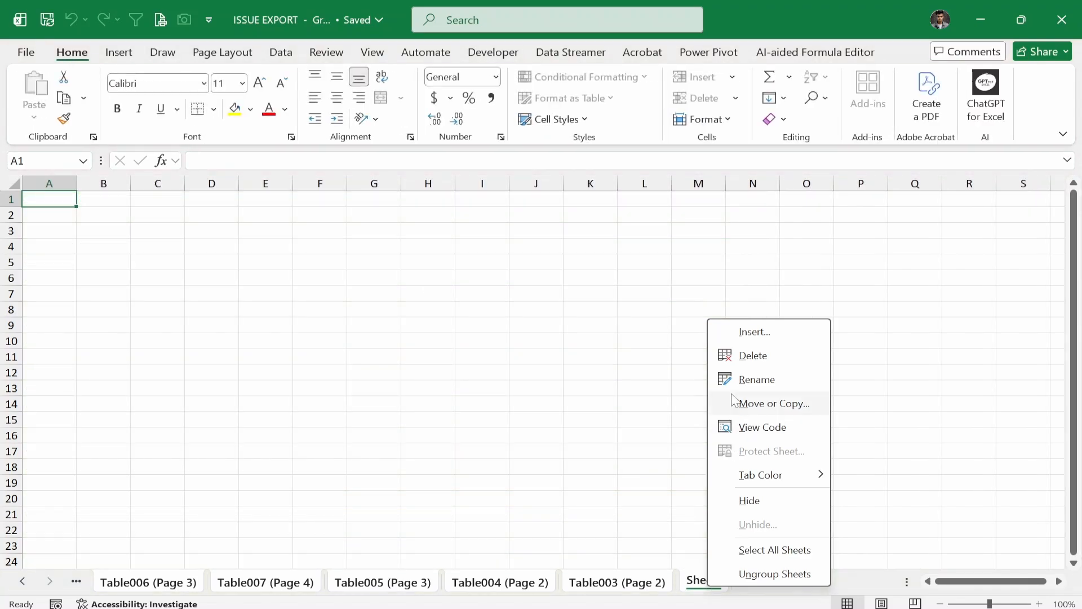
{"action": "left_click", "coordinate": [750, 361]}
{"action": "key", "text": "Return"}
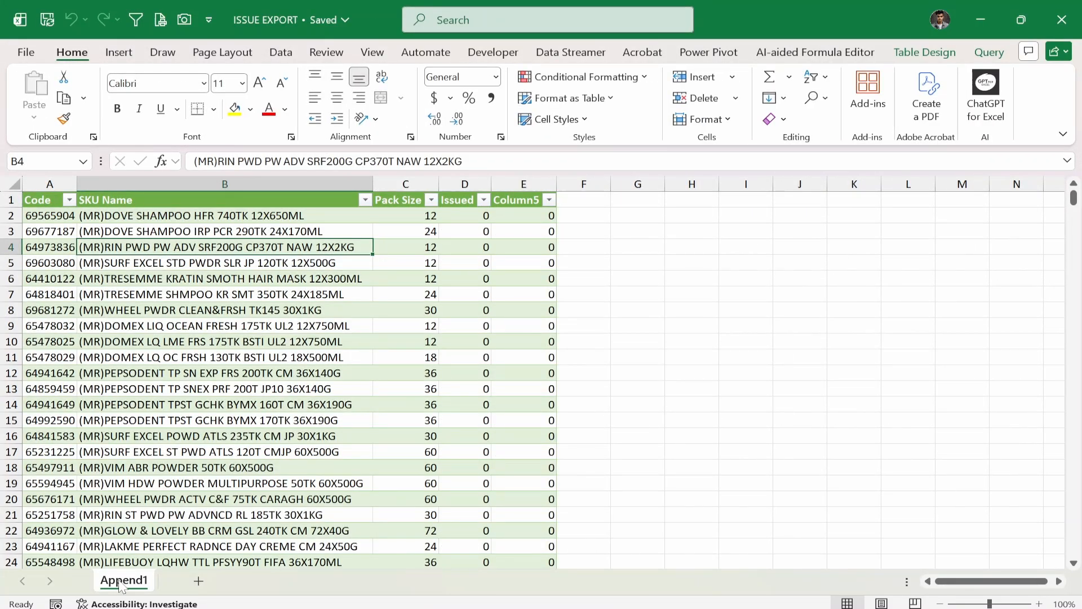
- Turn off the filter buttons in the Append1 table and check its column headers from Code to Column5
{"action": "left_click", "coordinate": [153, 343]}
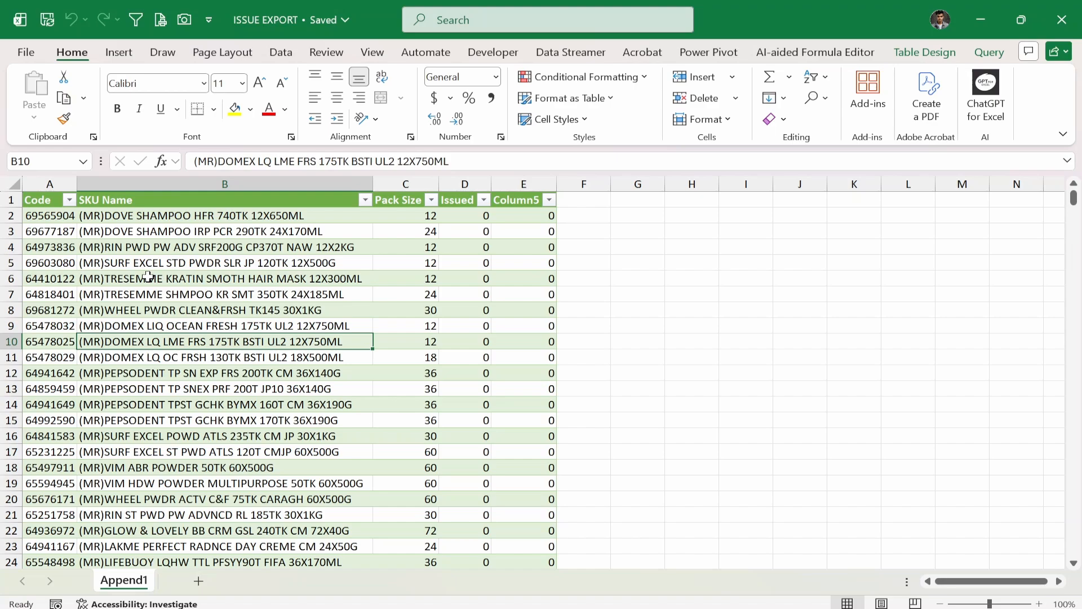
{"action": "key", "text": "ctrl+shift+l"}
{"action": "left_click", "coordinate": [62, 199]}
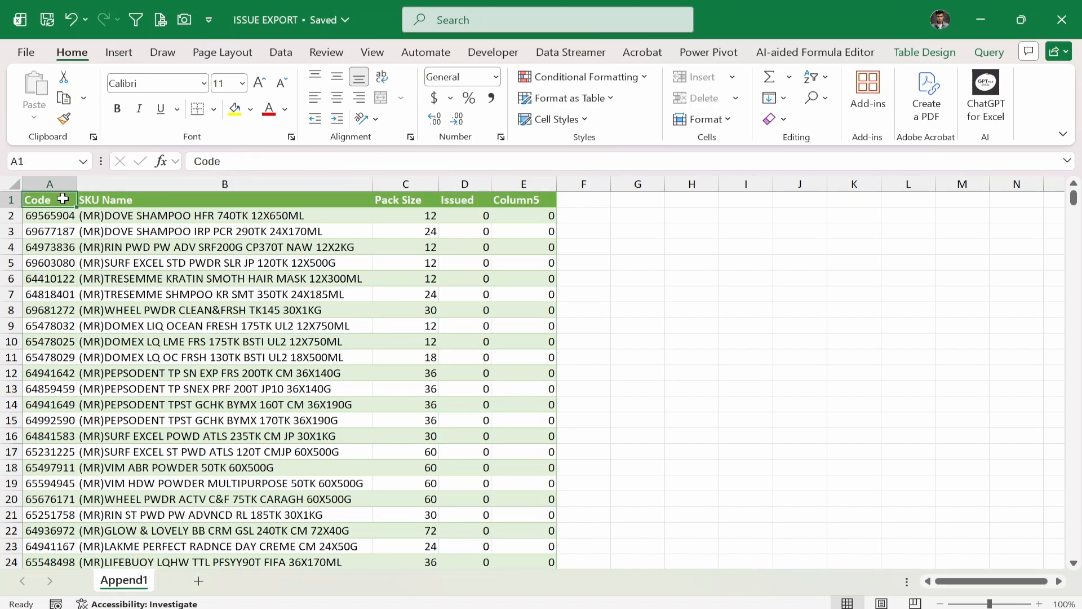
{"action": "key", "text": "Right"}
{"action": "key", "text": "Right"}
{"action": "key", "text": "Right"}
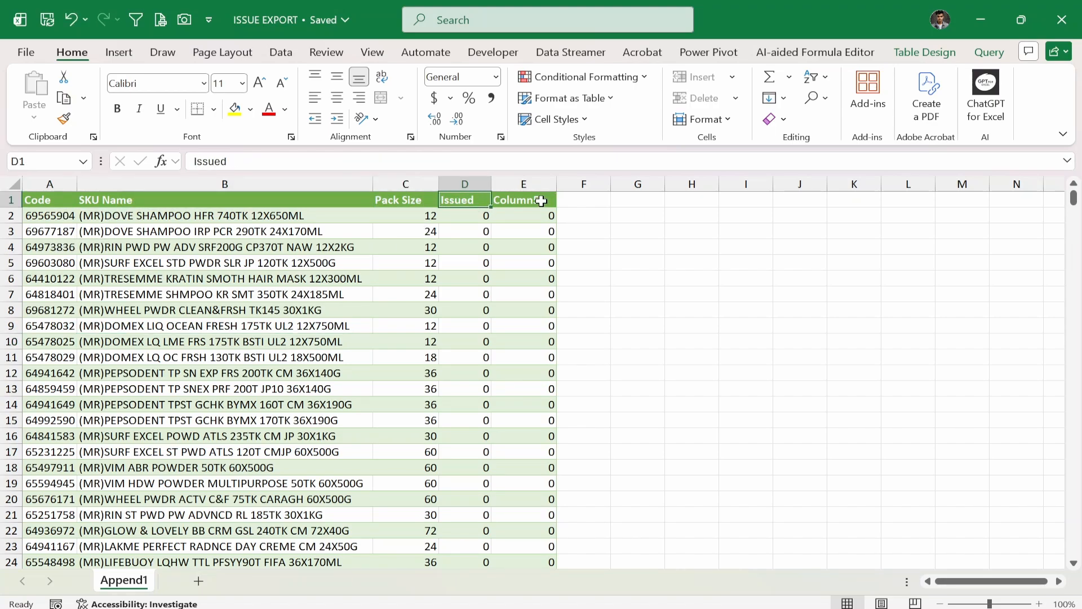
{"action": "left_click", "coordinate": [541, 200]}
{"action": "left_click", "coordinate": [542, 276]}
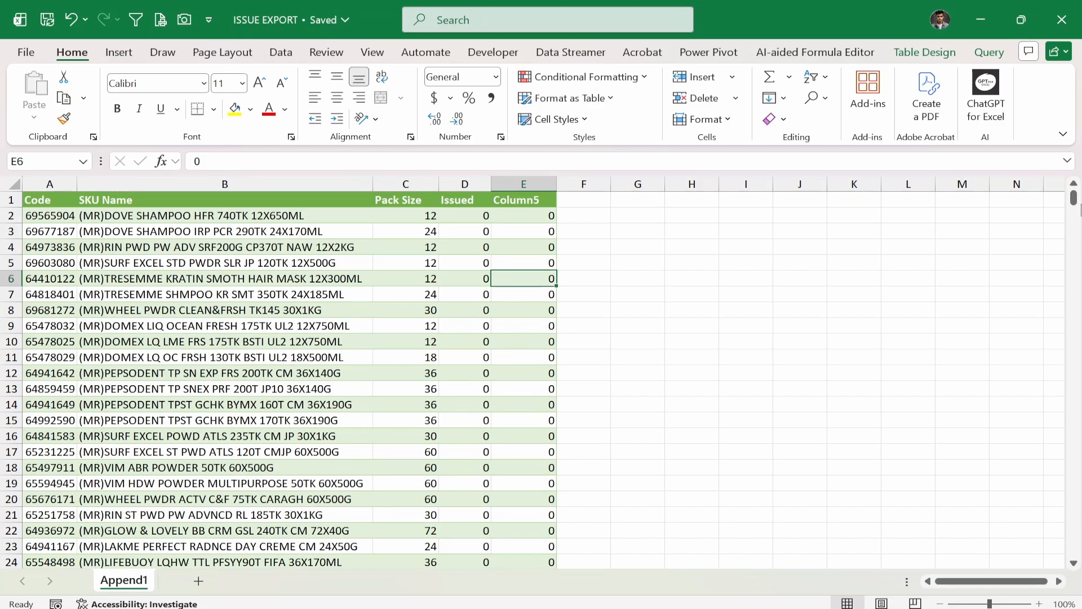